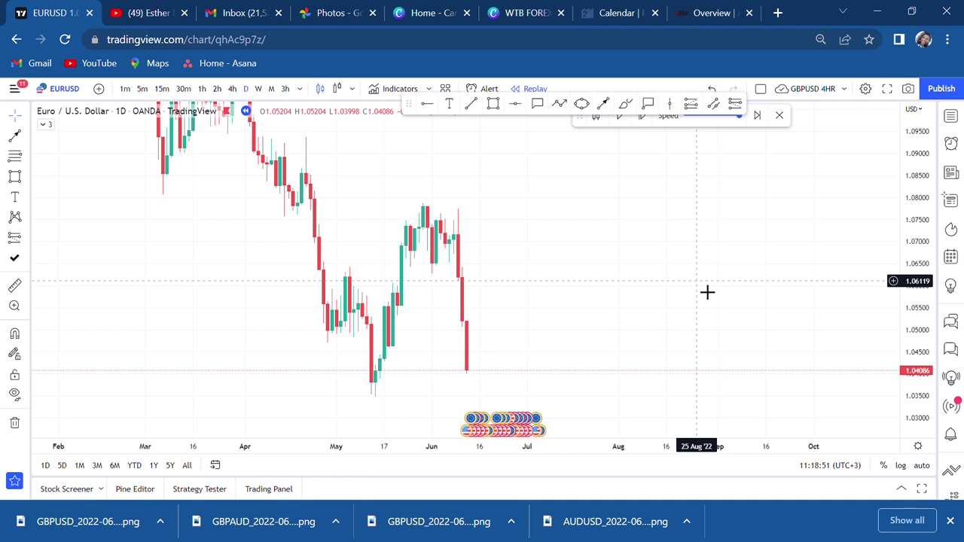
# Draw a horizontal rectangle zone over the May low, about 1.0349 to 1.0384, from 27 Apr to 1 Sep '22
pyautogui.moveTo(533, 241); pyautogui.dragTo(599, 248)
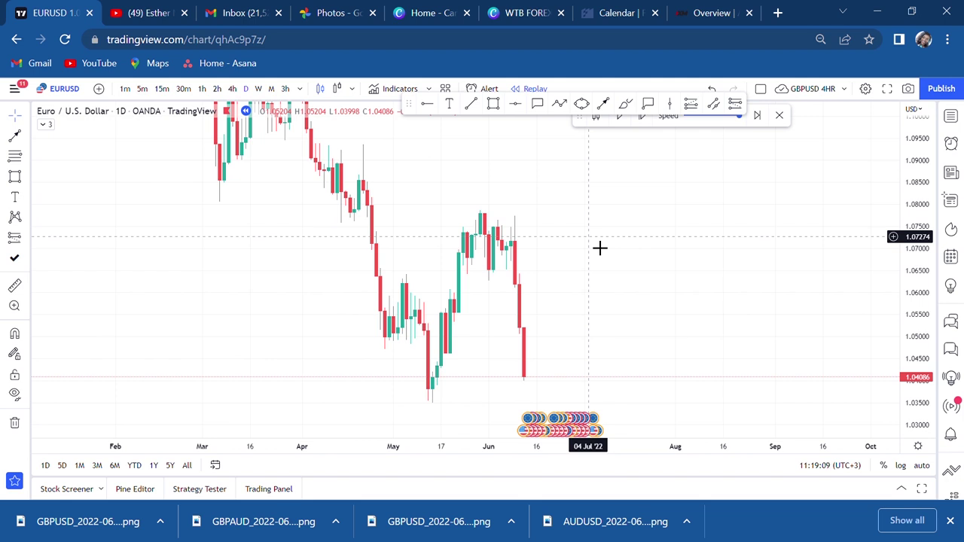
pyautogui.scroll(2, 600, 248)
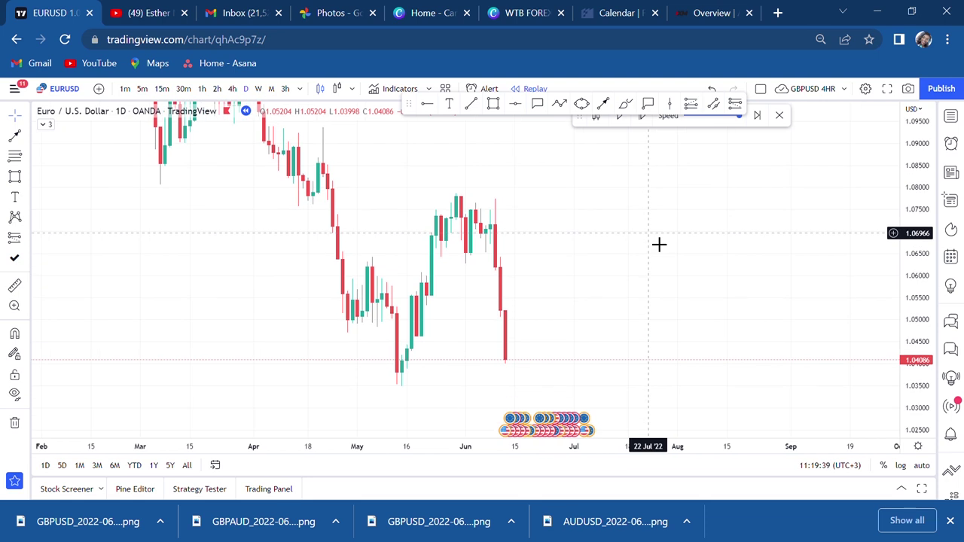
pyautogui.click(502, 100)
pyautogui.moveTo(352, 383)
pyautogui.mouseDown()
pyautogui.moveTo(786, 349)
pyautogui.moveTo(794, 392)
pyautogui.mouseUp()
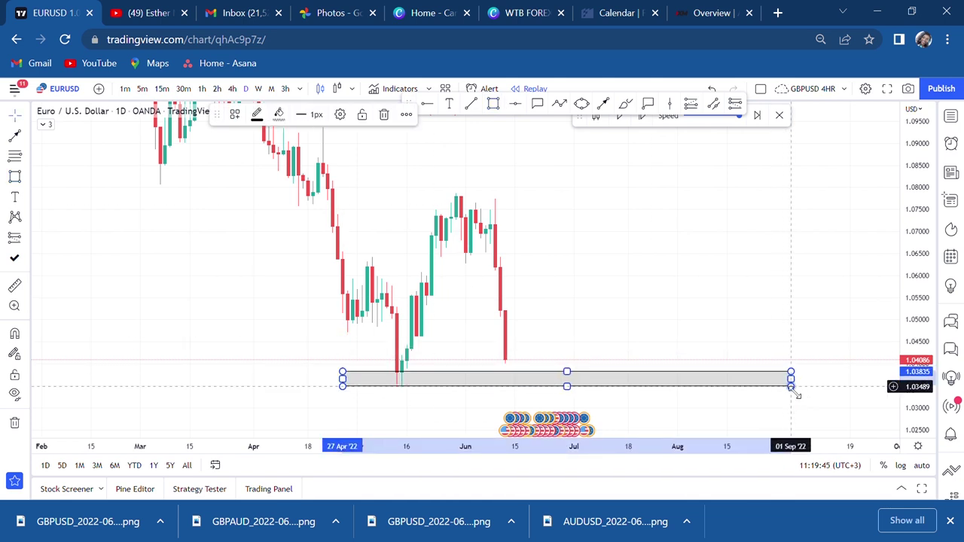
pyautogui.click(733, 338)
# Add the text label "possible double bottom" and place it just beneath the zone at the May low
pyautogui.moveTo(733, 338); pyautogui.dragTo(753, 264)
pyautogui.scroll(2, 755, 265)
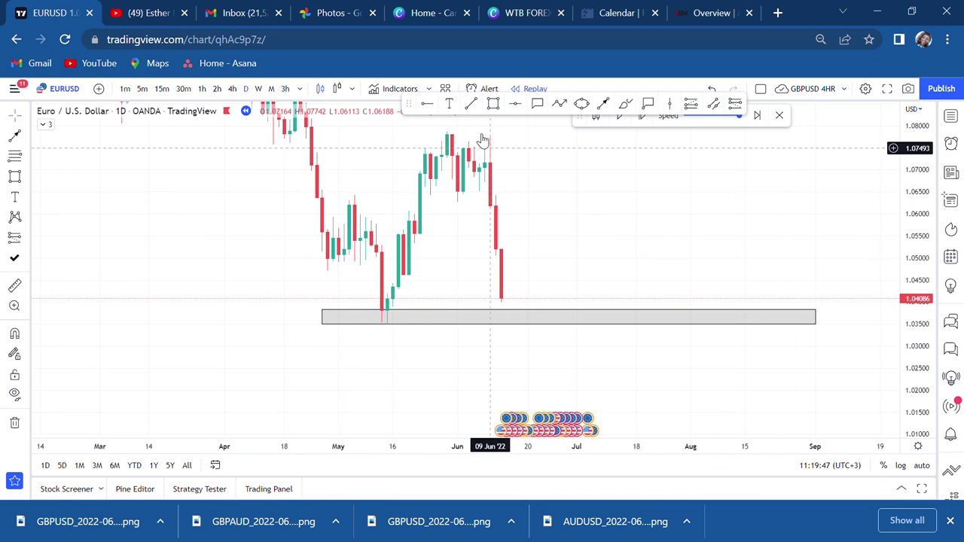
pyautogui.click(448, 103)
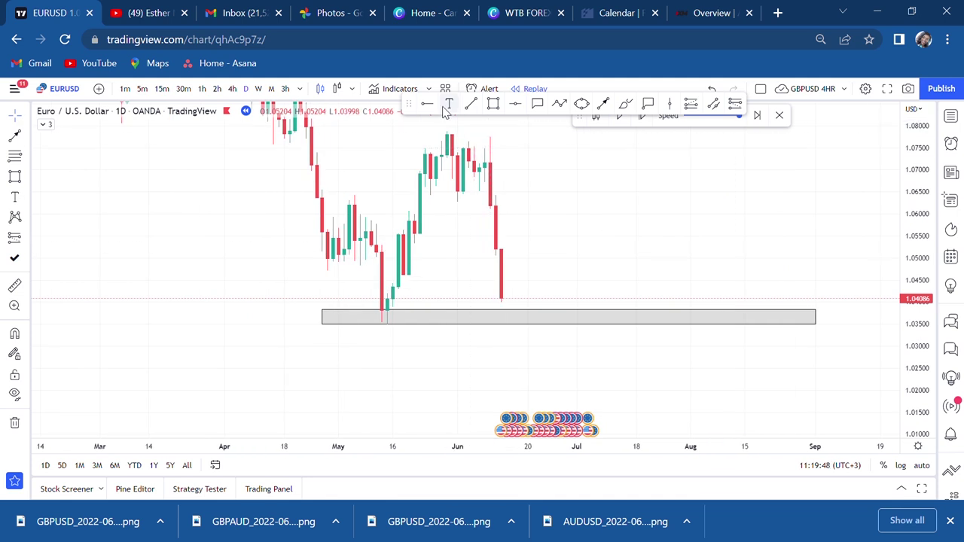
pyautogui.click(384, 350)
pyautogui.write('possible double bottom')
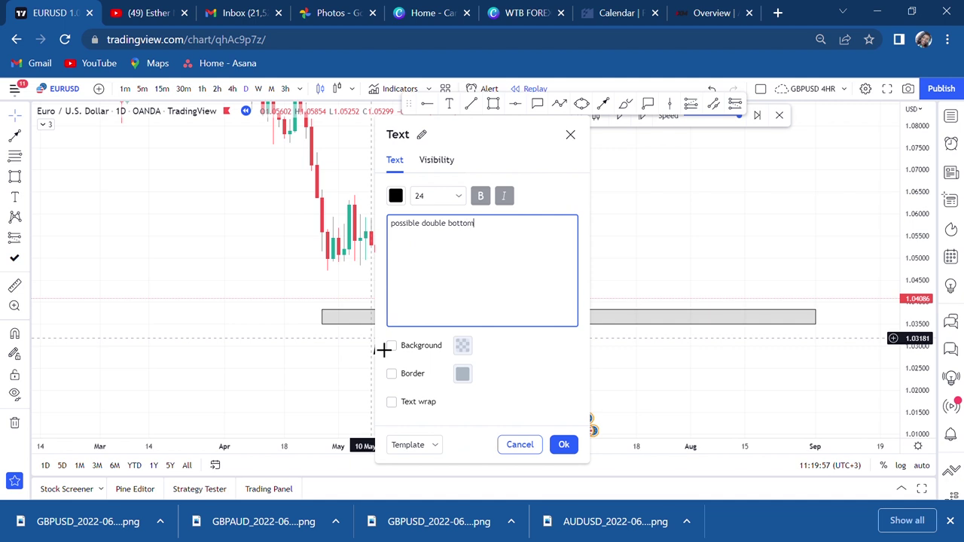
pyautogui.click(355, 366)
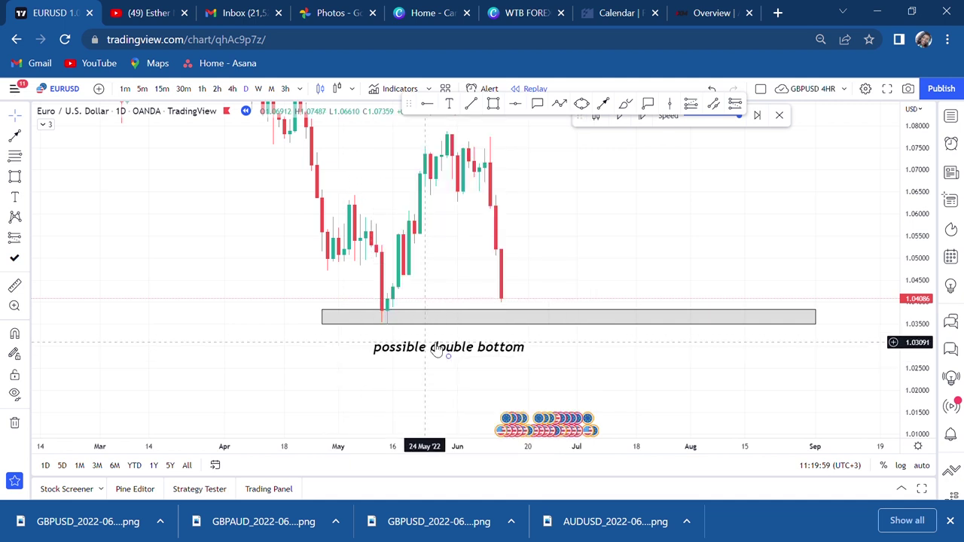
pyautogui.moveTo(440, 352); pyautogui.dragTo(435, 342)
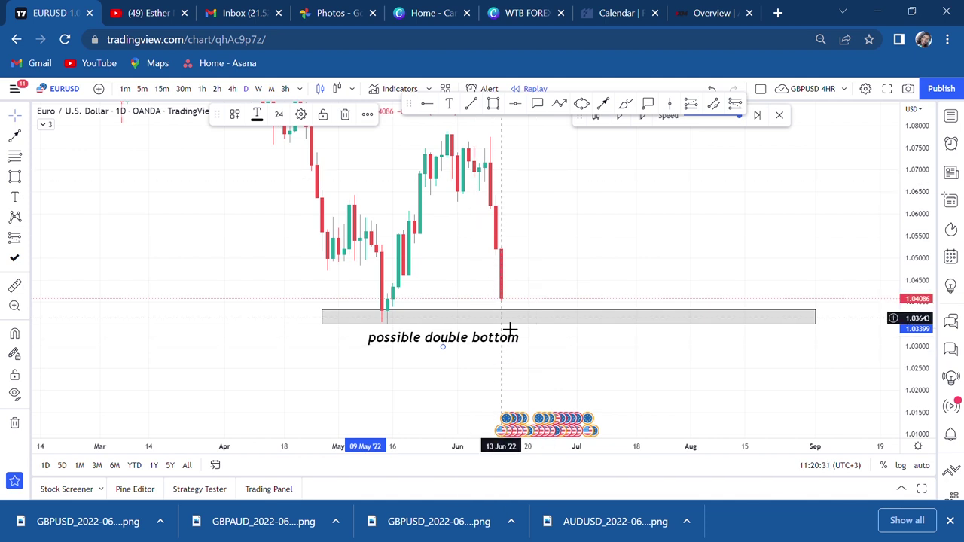
# Refine the zone so it starts at 29 Apr '22 and its upper edge sits at about 1.0380
pyautogui.scroll(2, 591, 256)
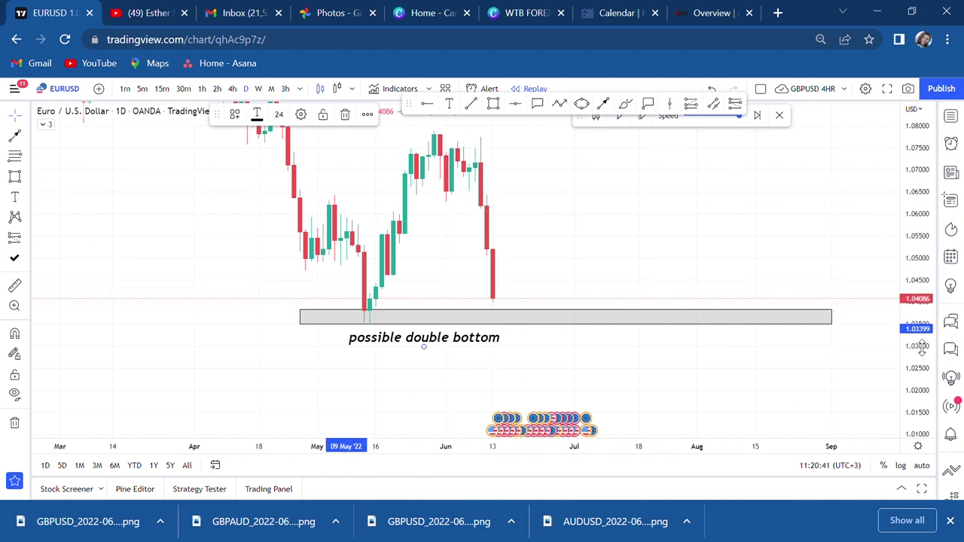
pyautogui.moveTo(915, 301); pyautogui.dragTo(888, 153)
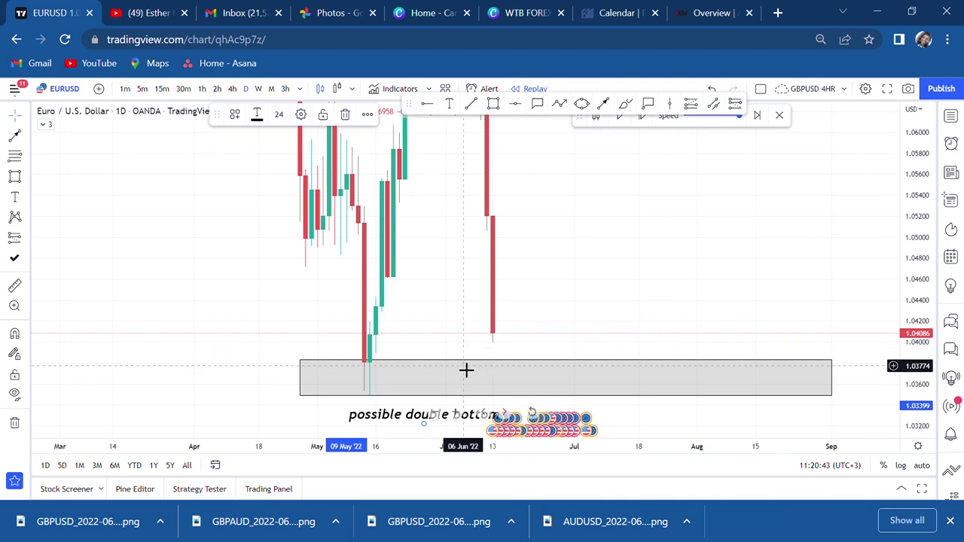
pyautogui.click(318, 363)
pyautogui.moveTo(301, 361); pyautogui.dragTo(315, 370)
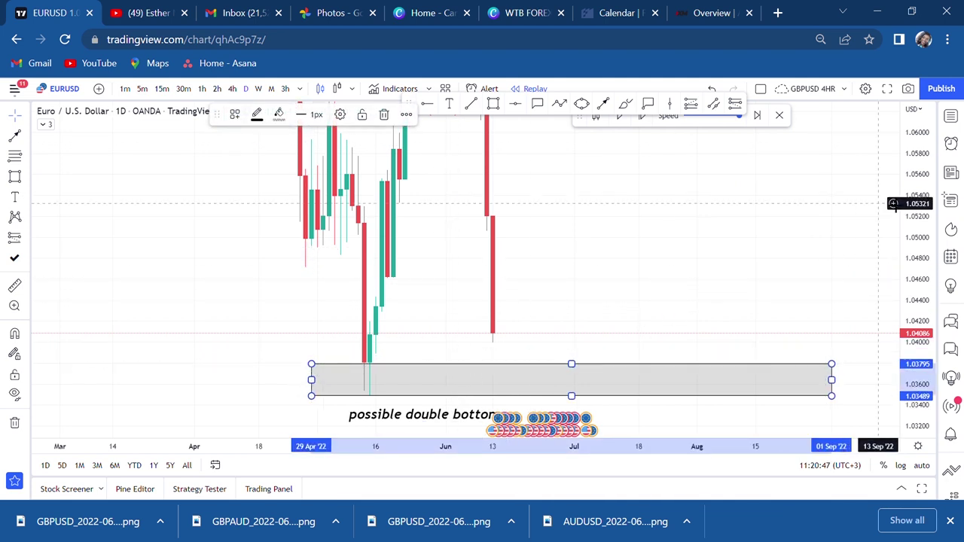
pyautogui.moveTo(920, 164); pyautogui.dragTo(917, 211)
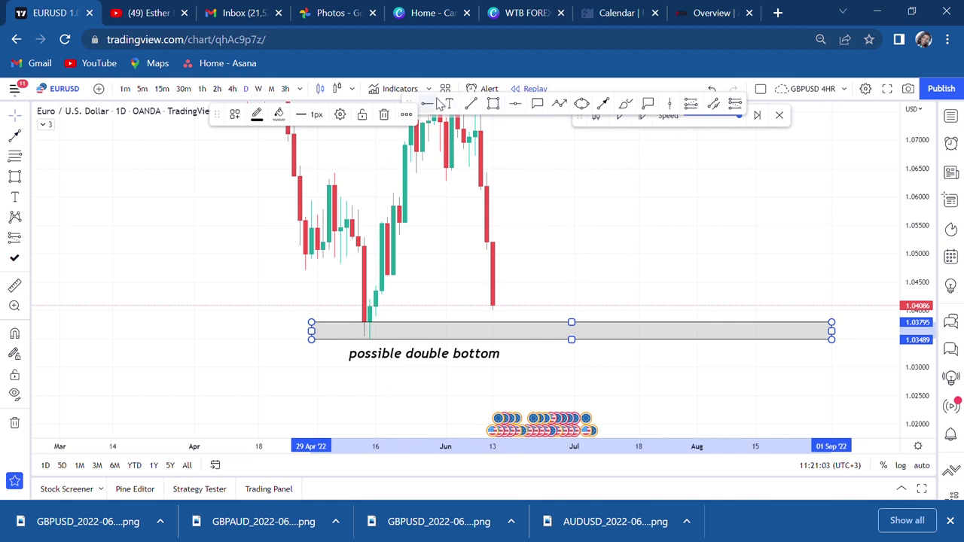
# Move the favourite drawing tools clear of the replay controls and advance the replay by two daily candles
pyautogui.moveTo(416, 102)
pyautogui.mouseDown()
pyautogui.moveTo(628, 170)
pyautogui.moveTo(707, 169)
pyautogui.mouseUp()
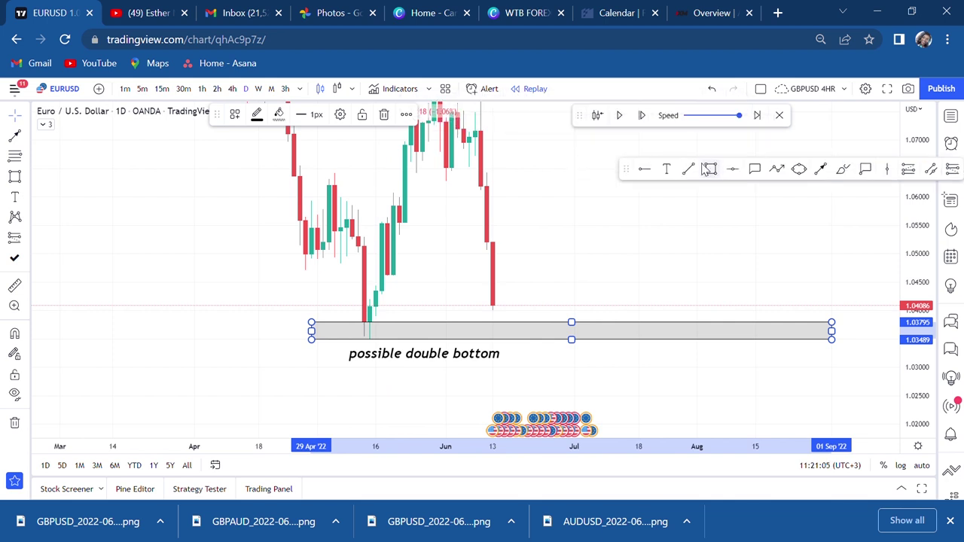
pyautogui.click(643, 117)
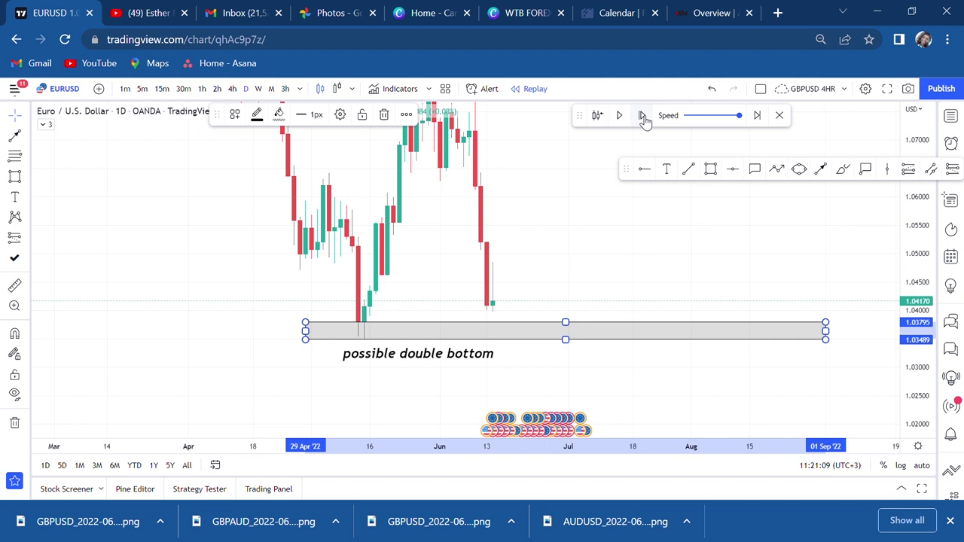
pyautogui.scroll(2, 579, 256)
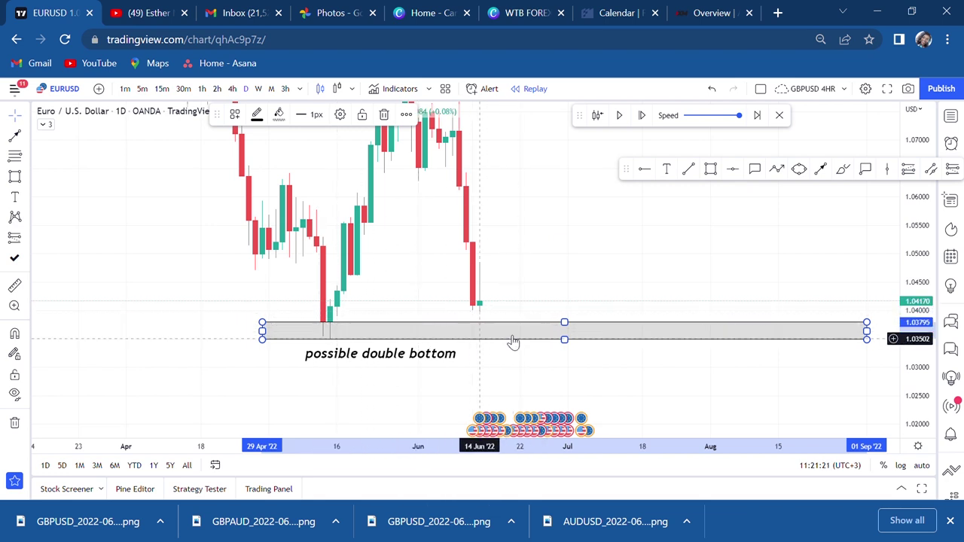
pyautogui.click(643, 116)
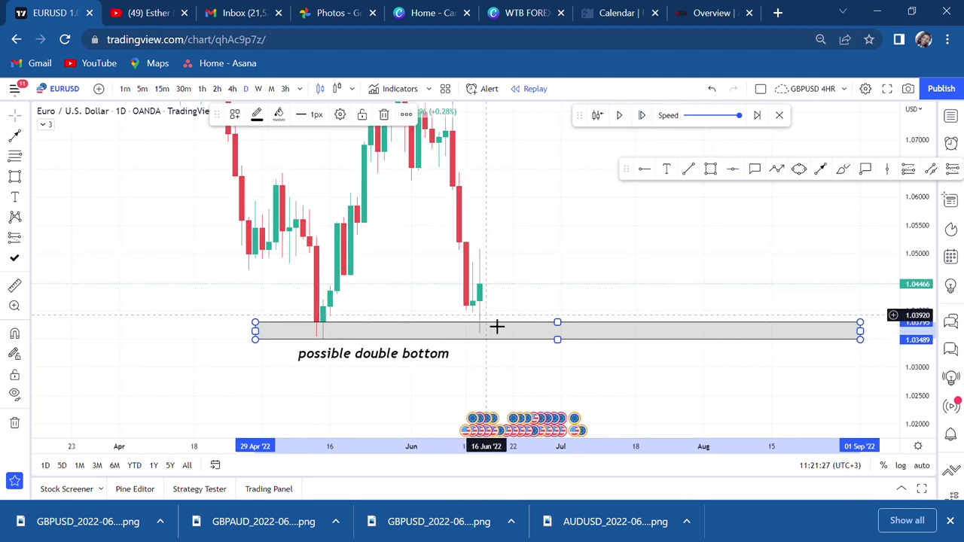
# Draw a narrow vertical rectangle just after the latest candle, from about 1.0487 down to about 1.0370
pyautogui.moveTo(600, 263); pyautogui.dragTo(551, 278)
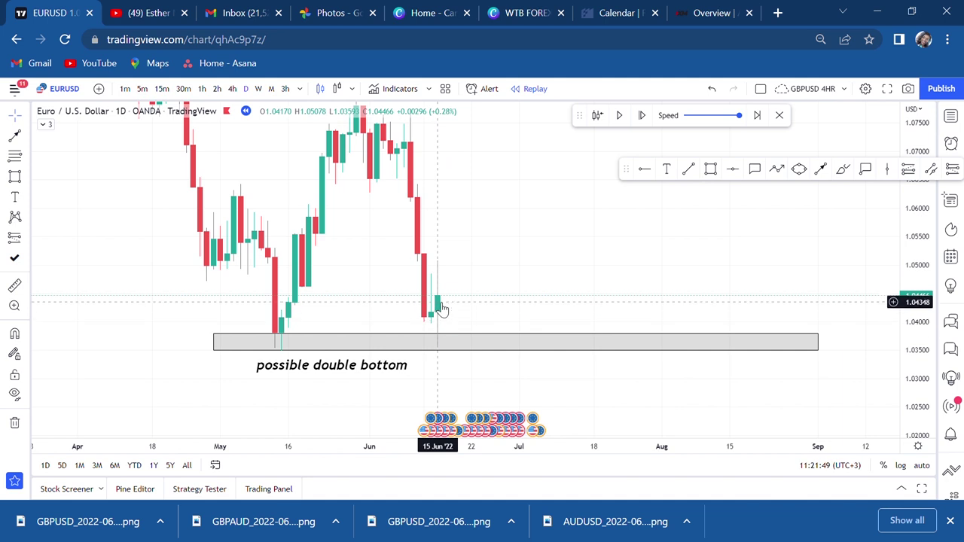
pyautogui.click(710, 170)
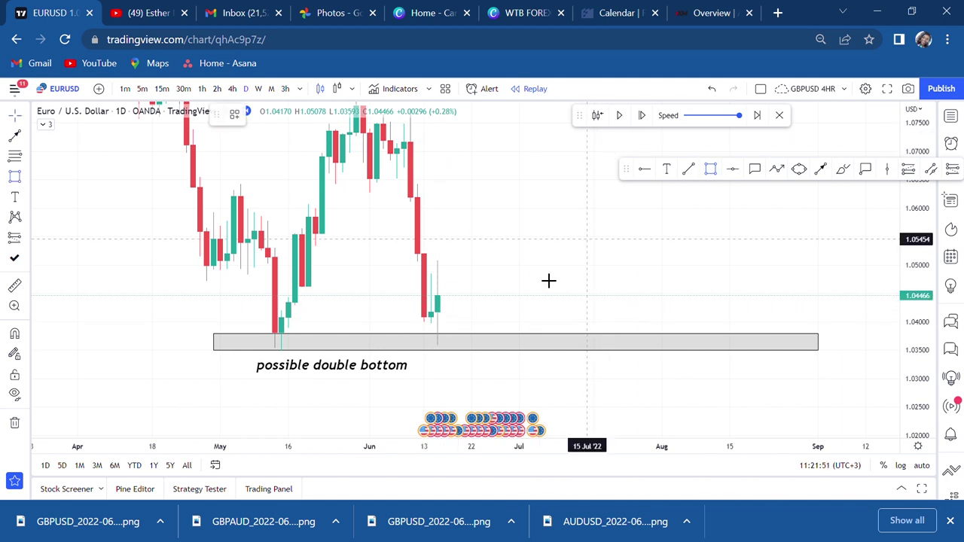
pyautogui.click(463, 272)
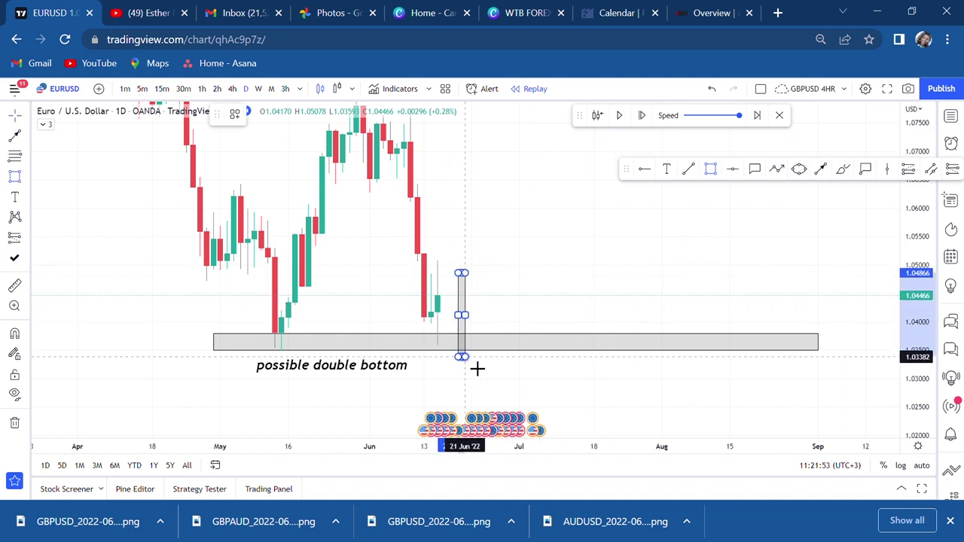
pyautogui.click(476, 368)
pyautogui.moveTo(463, 359); pyautogui.dragTo(463, 338)
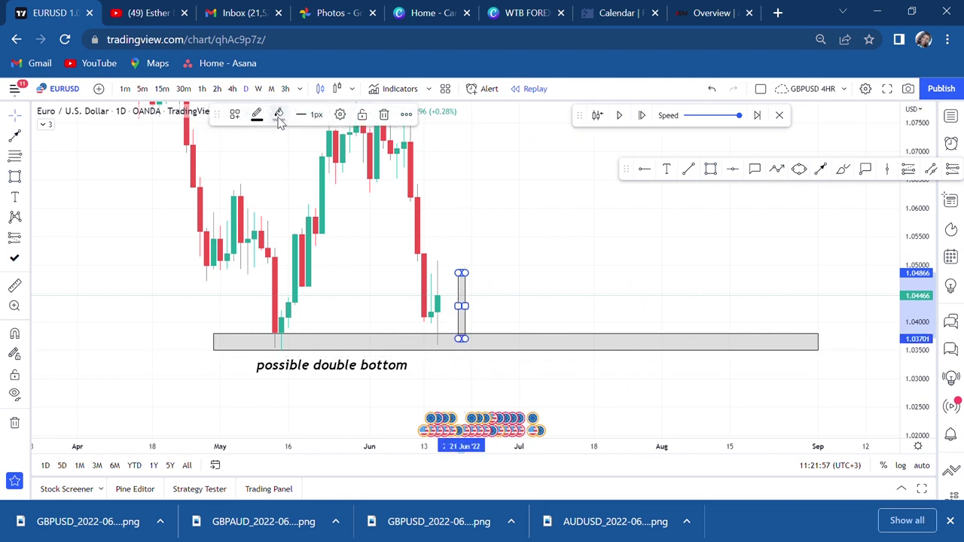
# Fill the narrow rectangle with red at 97% opacity so it resembles a bearish candle body
pyautogui.click(278, 114)
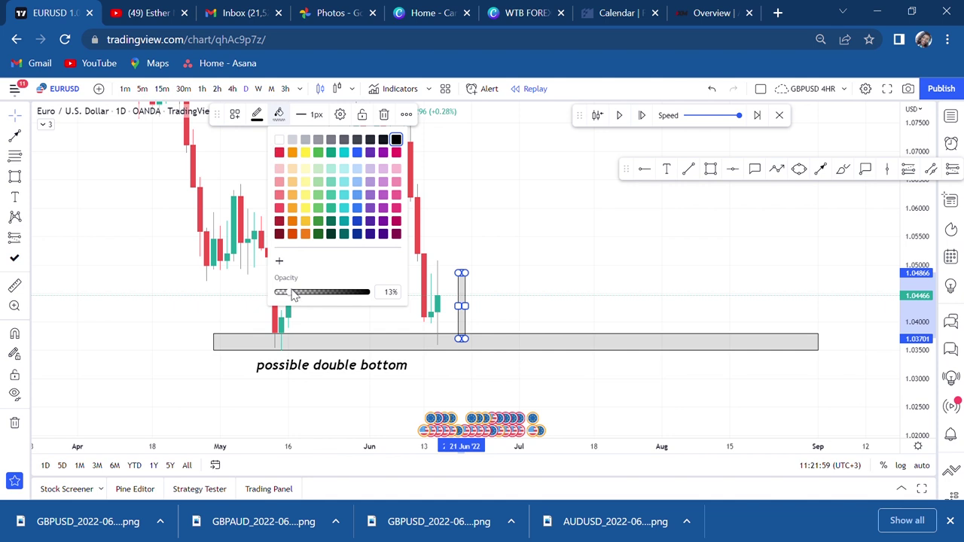
pyautogui.moveTo(331, 298); pyautogui.dragTo(367, 303)
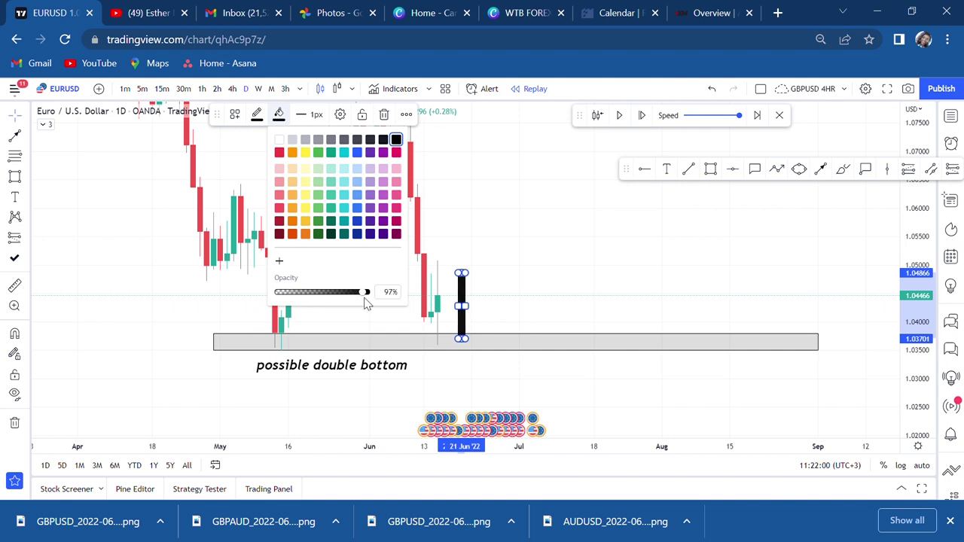
pyautogui.click(278, 153)
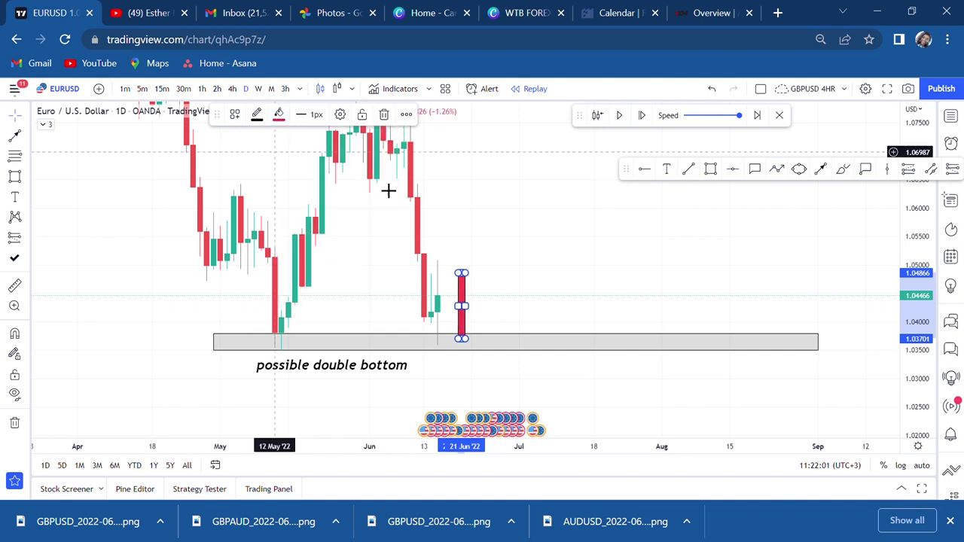
# Draw a vertical trend line as a wick through the red body, starting at about 1.0549 and ending below the zone
pyautogui.click(688, 170)
pyautogui.click(464, 238)
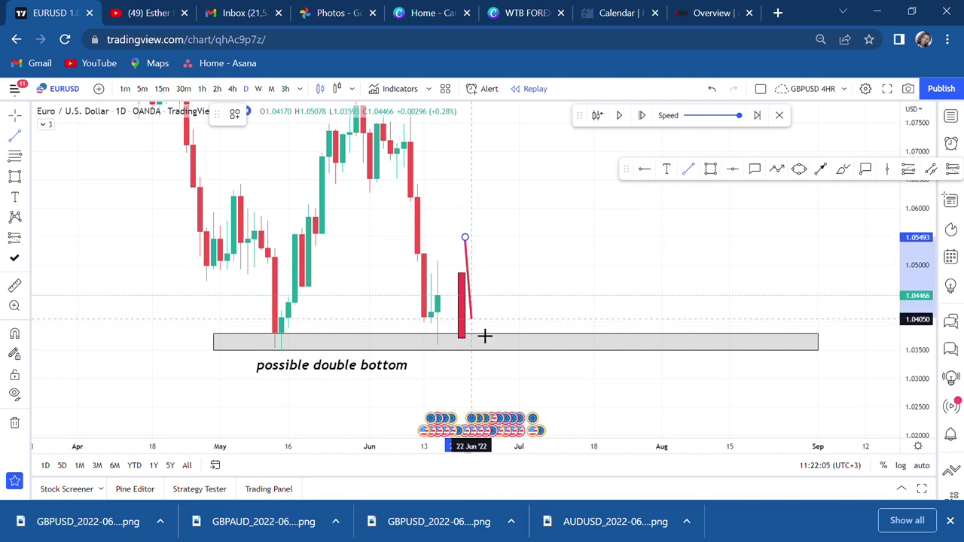
pyautogui.click(470, 377)
# Resize the red candle body to span 20 to 22 Jun '22, between about 1.0370 and 1.0483, centred on the wick
pyautogui.hotkey('alt', 'shift', 'r')
pyautogui.click(458, 275)
pyautogui.click(473, 339)
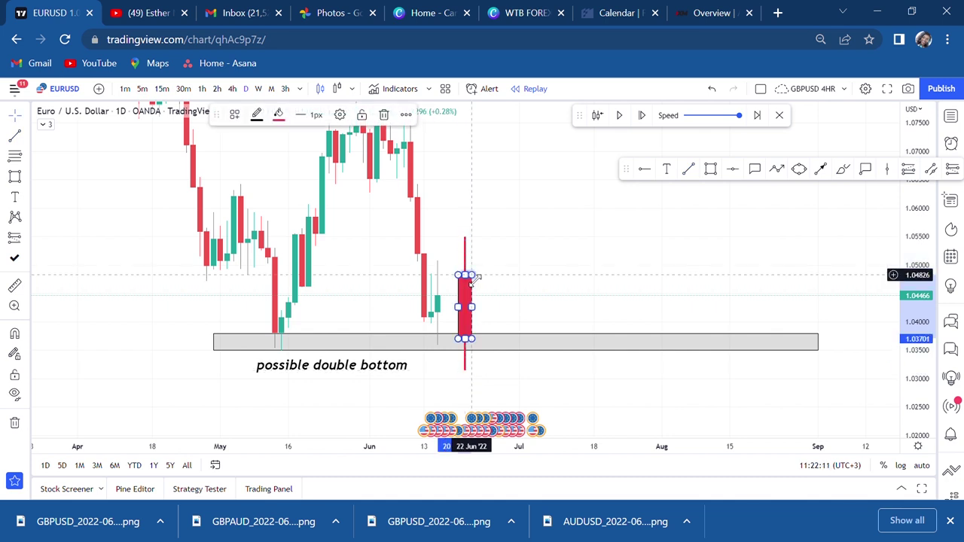
pyautogui.click(524, 296)
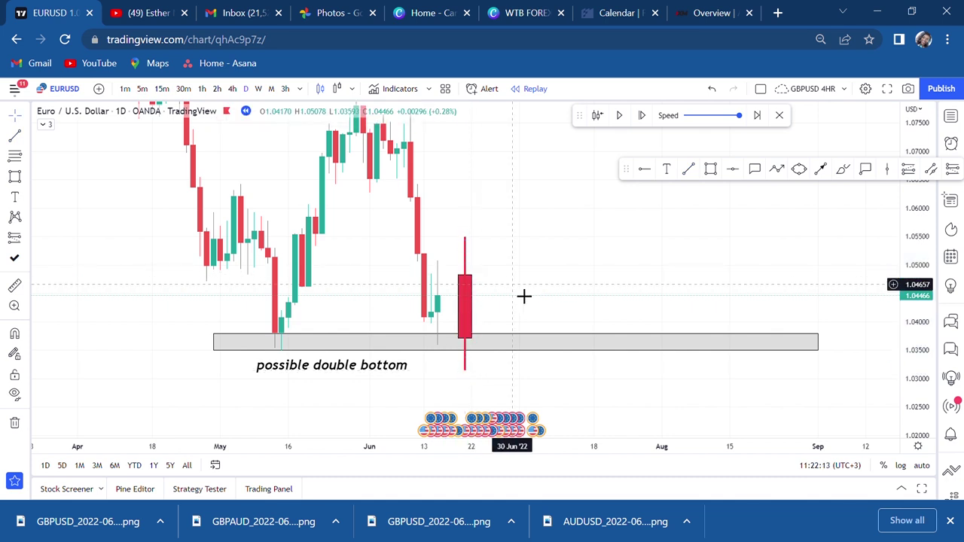
pyautogui.click(464, 331)
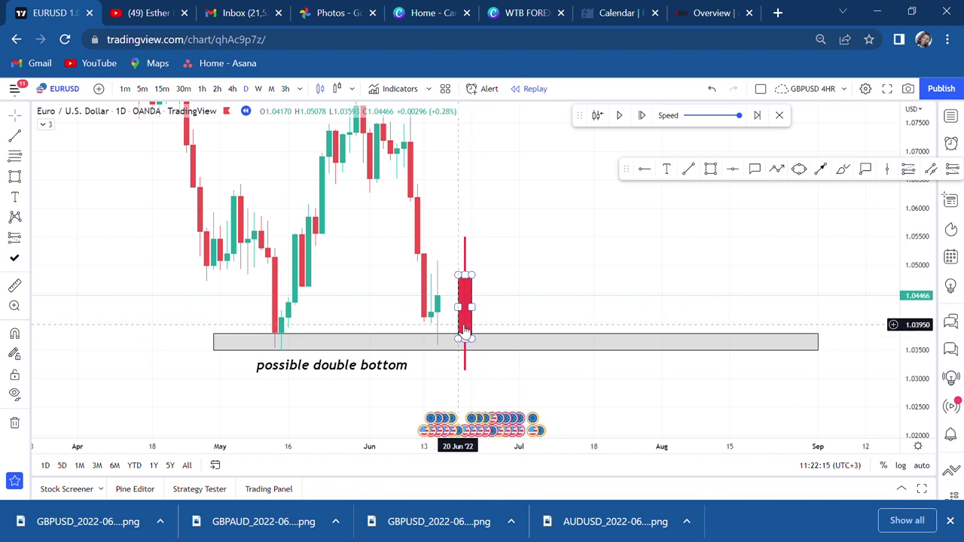
pyautogui.click(521, 333)
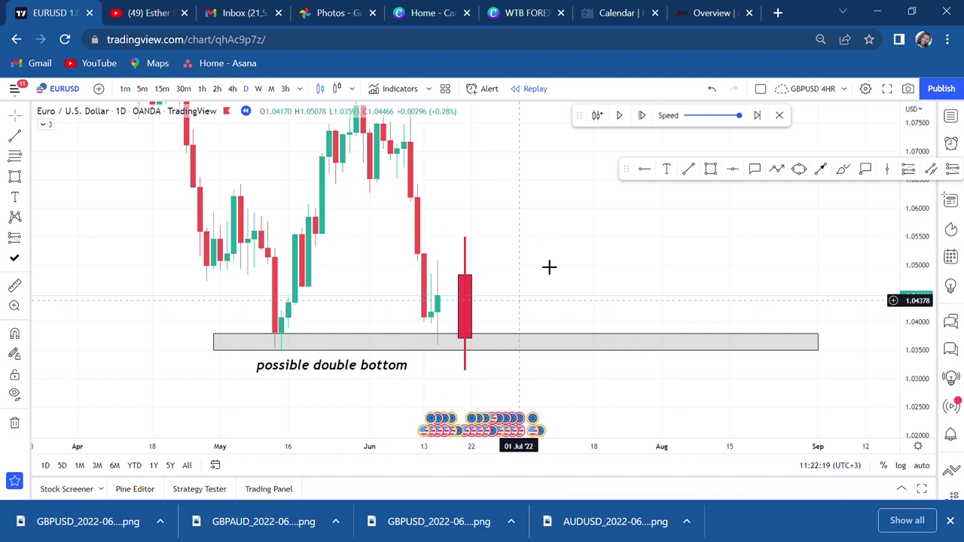
# Draw a smaller candle body after the red one, from about 1.0384 to 1.0443, and fill it green
pyautogui.click(710, 169)
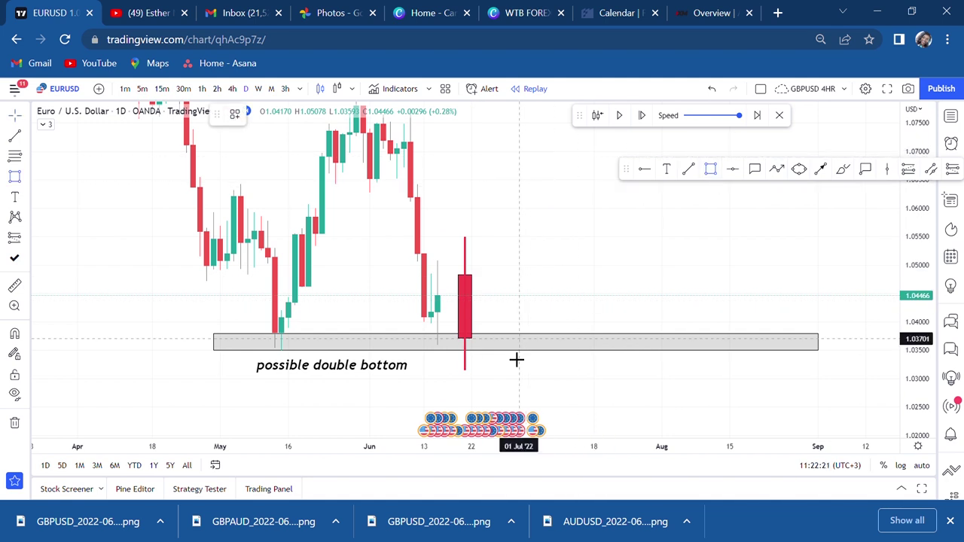
pyautogui.click(487, 331)
pyautogui.click(505, 277)
pyautogui.moveTo(515, 286); pyautogui.dragTo(511, 309)
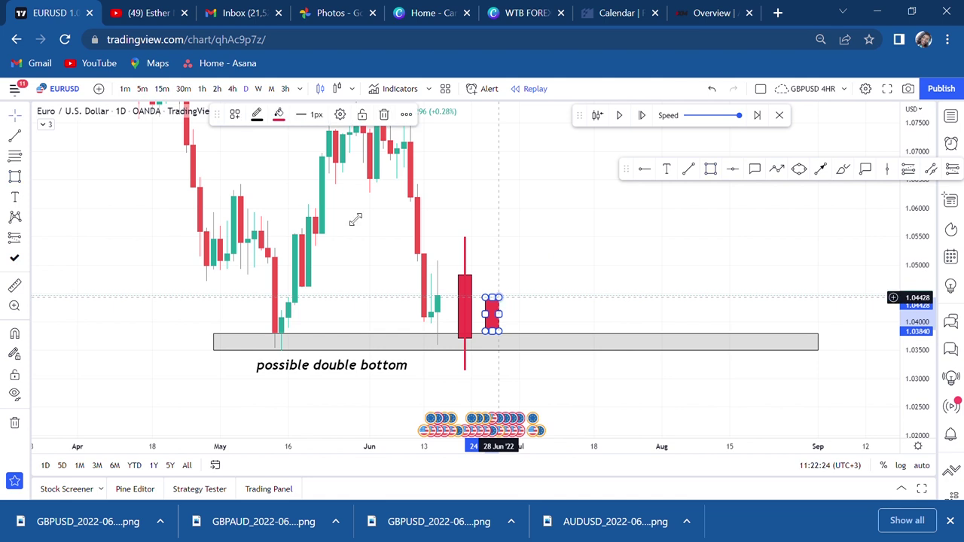
pyautogui.click(278, 114)
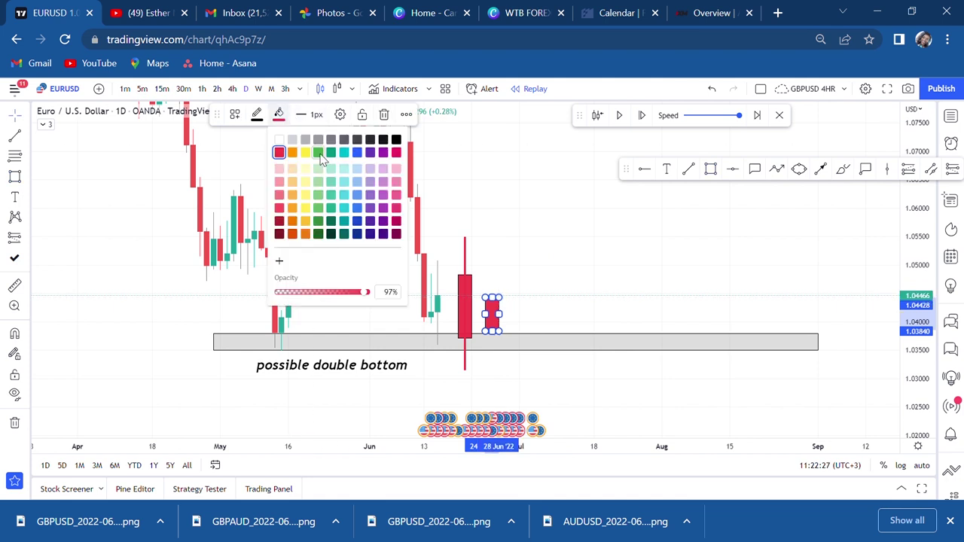
pyautogui.click(318, 153)
pyautogui.click(582, 291)
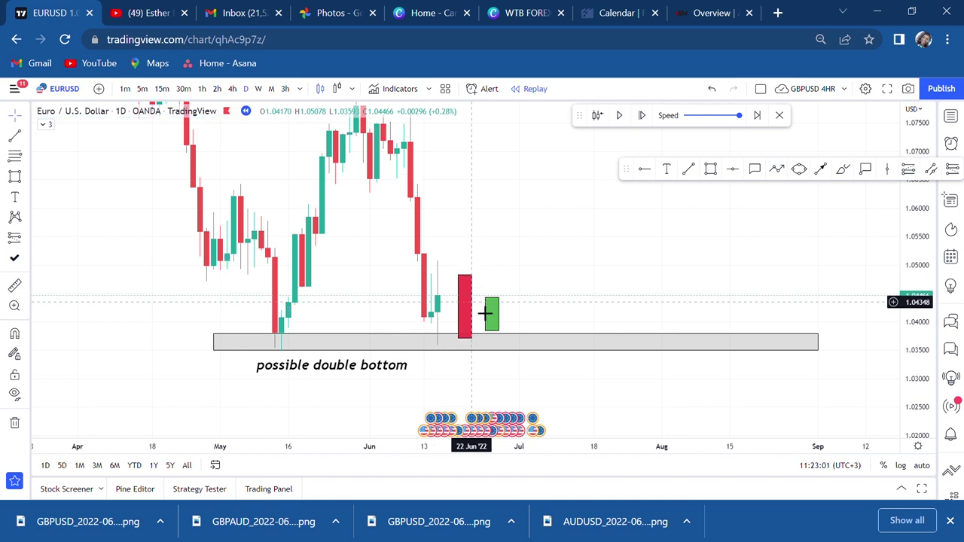
# Delete the sketched red and green candle bodies from the chart
pyautogui.click(465, 305)
pyautogui.press('Delete')
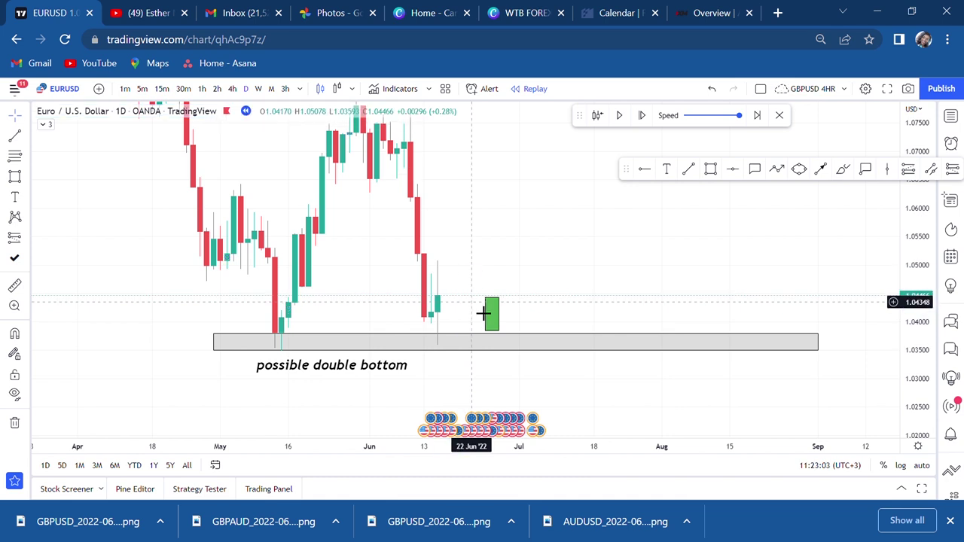
pyautogui.click(493, 315)
pyautogui.press('Delete')
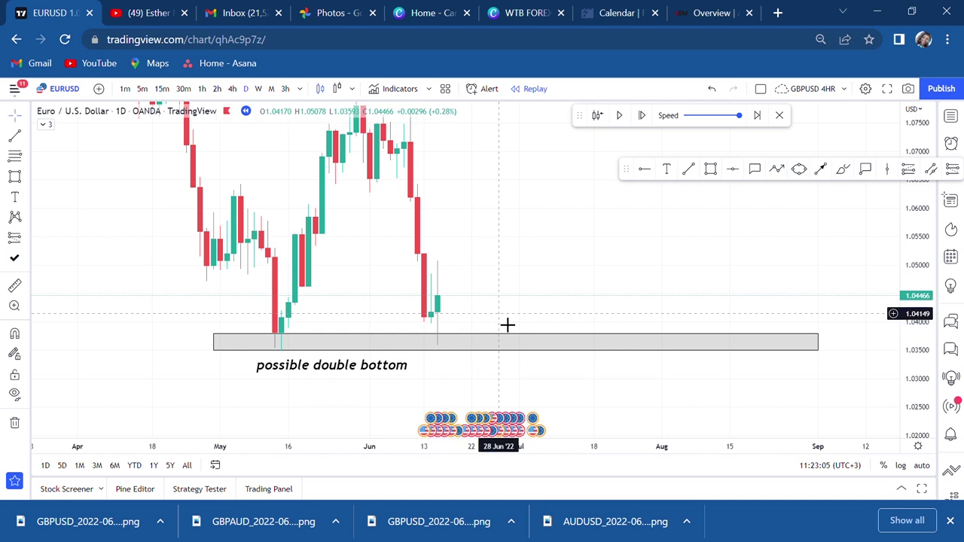
pyautogui.moveTo(540, 210); pyautogui.dragTo(557, 284)
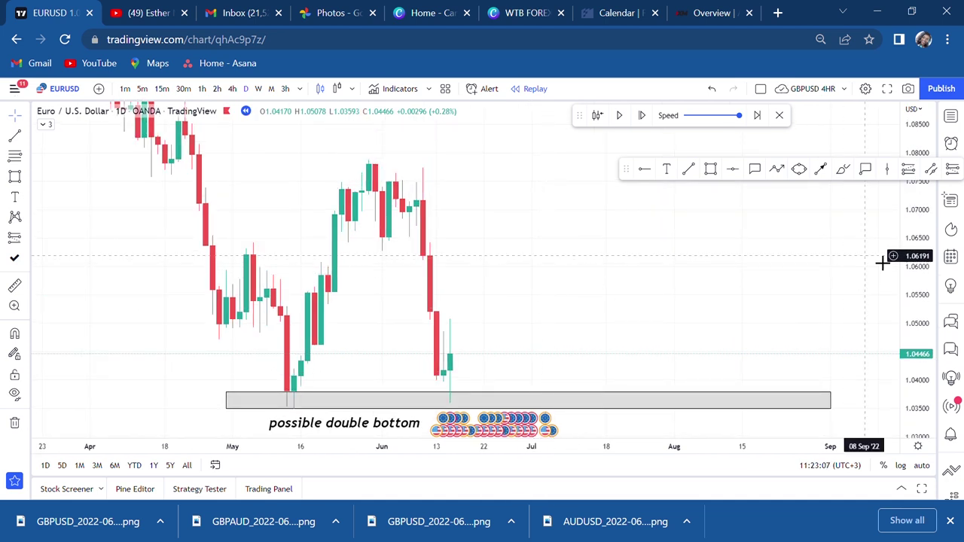
# Draw a horizontal line at about 1.0784 along the swing high between the two bottoms
pyautogui.moveTo(918, 222); pyautogui.dragTo(904, 277)
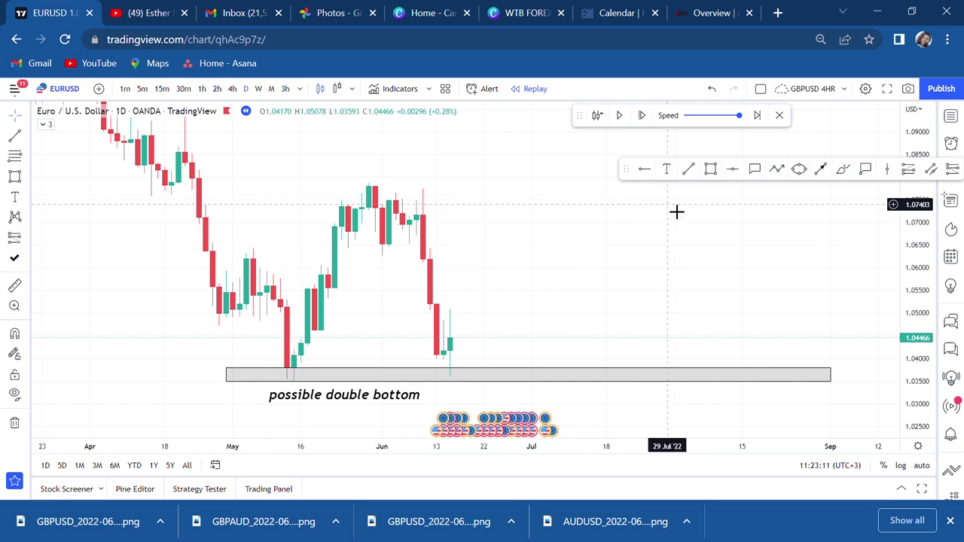
pyautogui.click(734, 169)
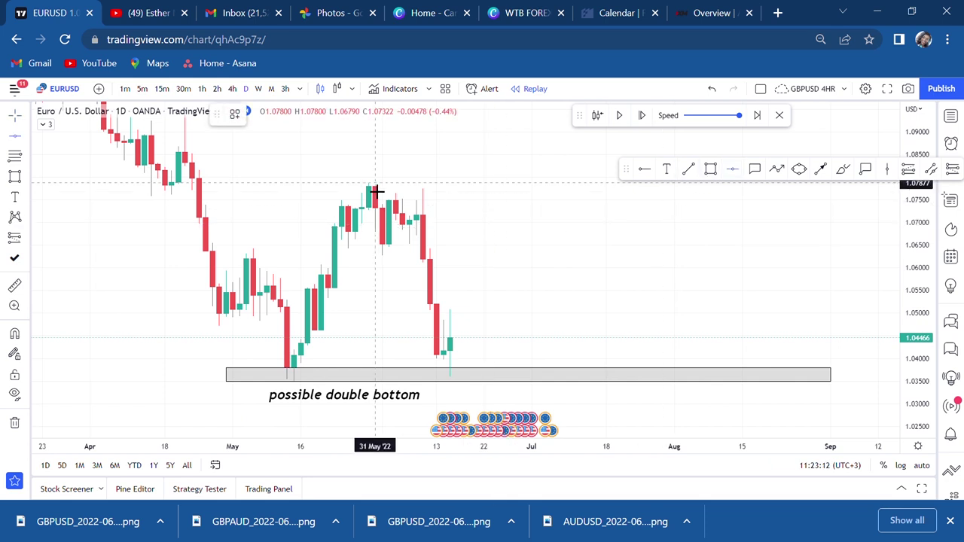
pyautogui.click(332, 196)
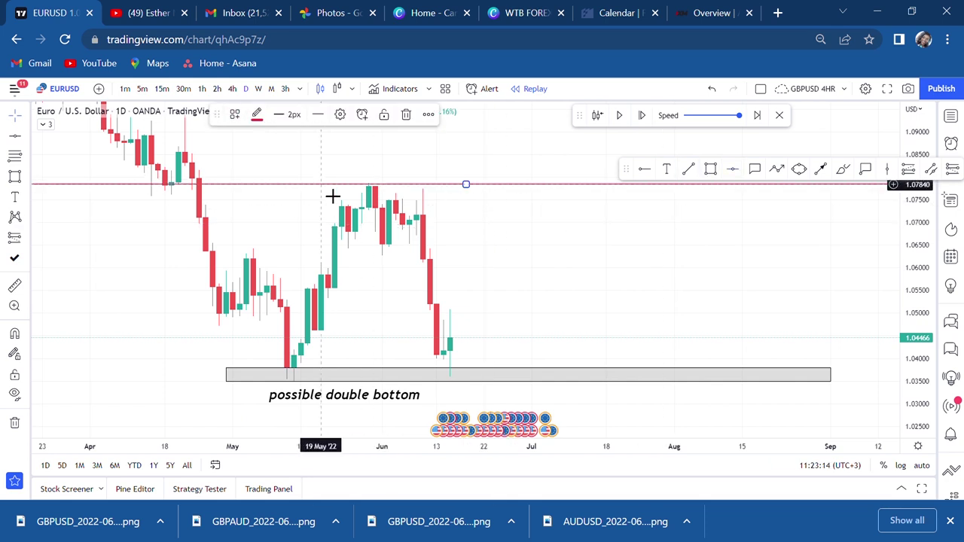
# Add the text label "neckline" and place it just above the red horizontal line over the swing high
pyautogui.click(668, 170)
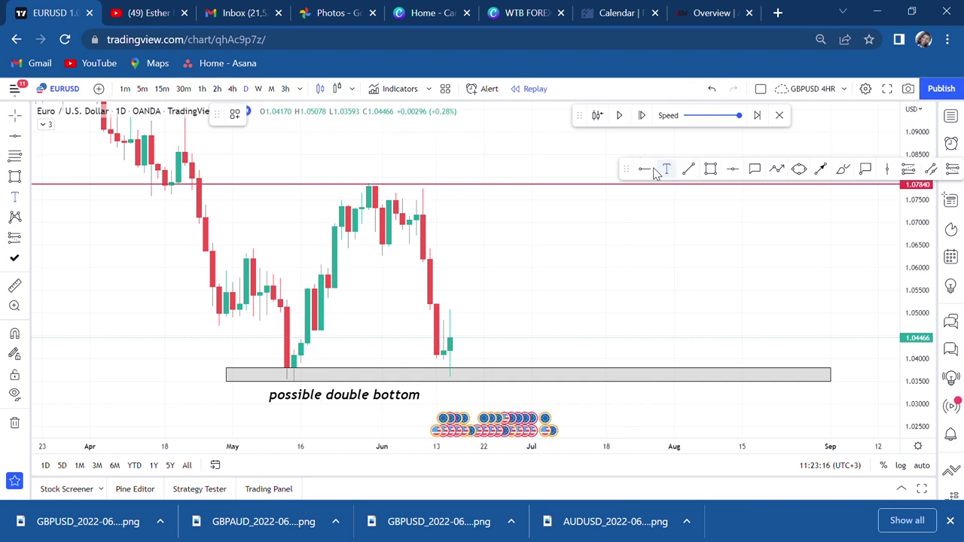
pyautogui.click(358, 178)
pyautogui.write('neckline')
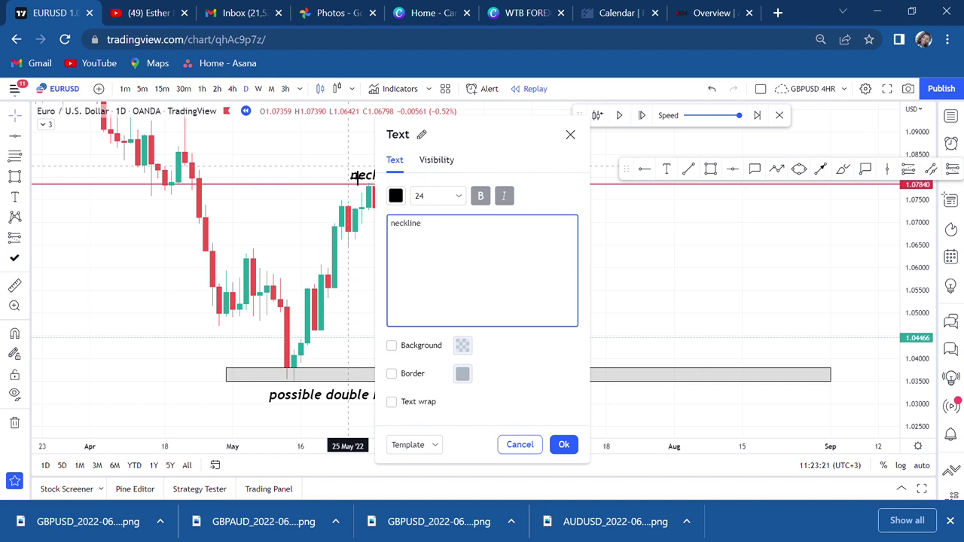
pyautogui.click(357, 178)
pyautogui.moveTo(357, 178); pyautogui.dragTo(337, 171)
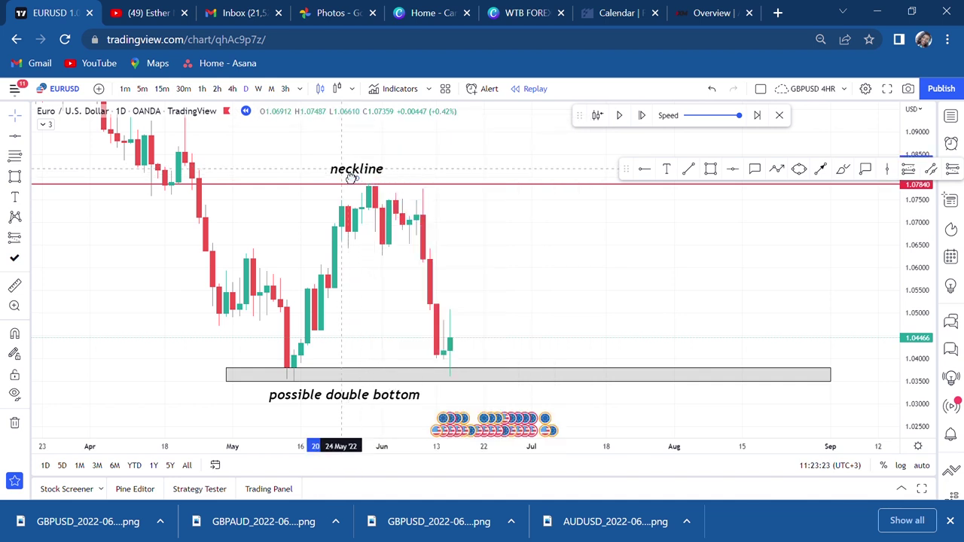
pyautogui.click(579, 257)
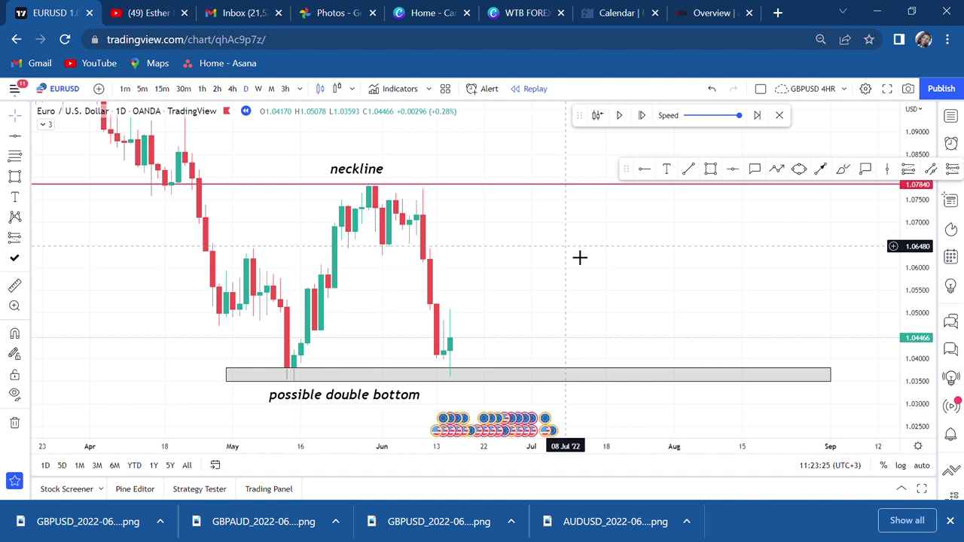
# Measure the price range from the neckline down to the lower edge of the double bottom zone
pyautogui.click(14, 284)
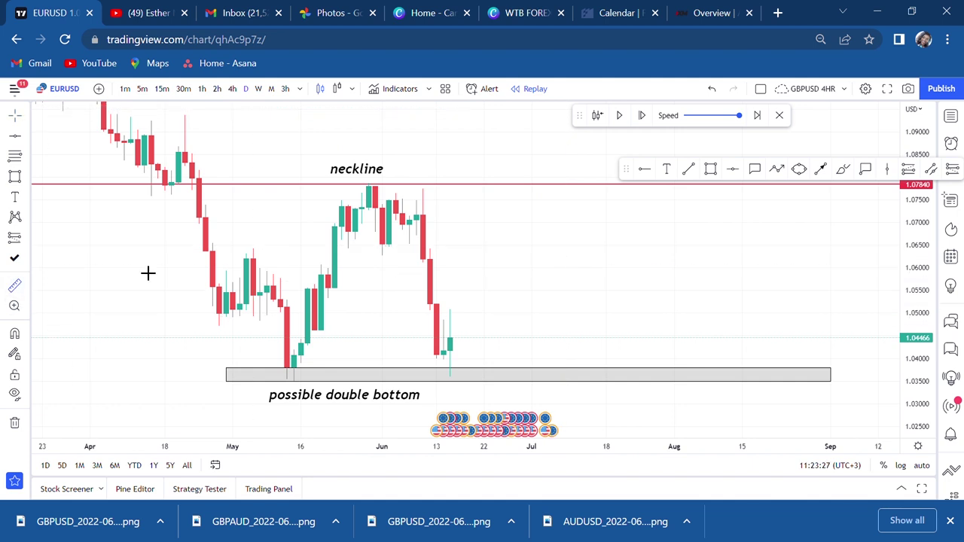
pyautogui.click(287, 198)
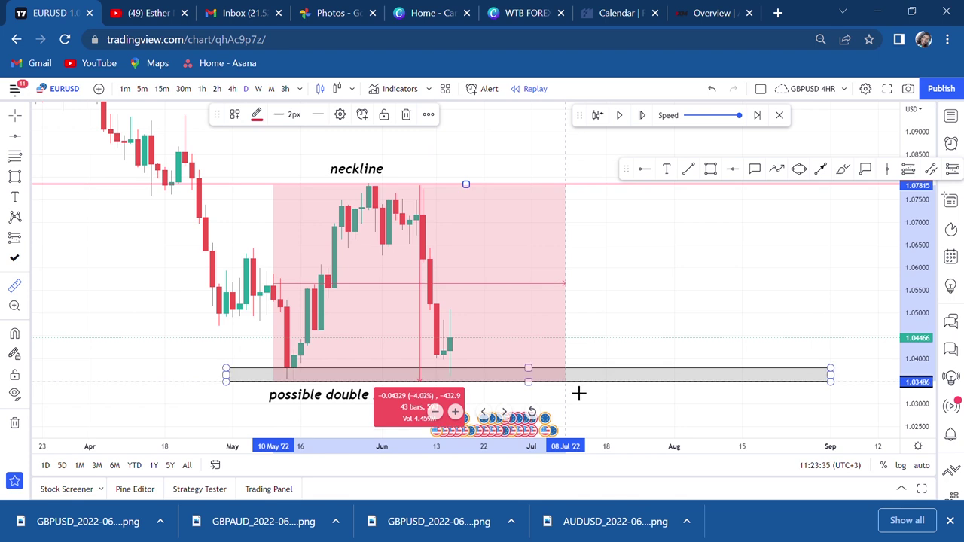
pyautogui.click(576, 392)
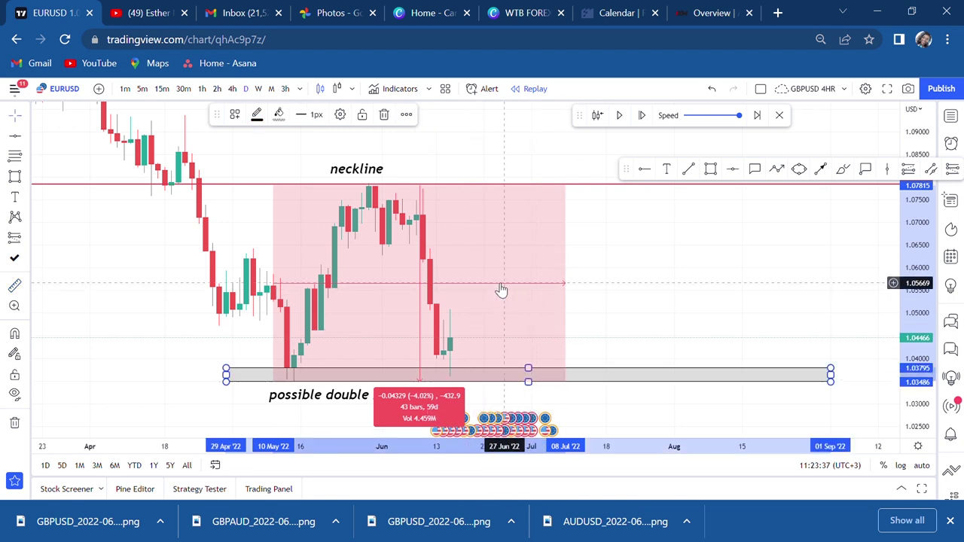
# Draw a horizontal line at the midpoint of the measured range, at about 1.0567, and colour it green
pyautogui.click(730, 172)
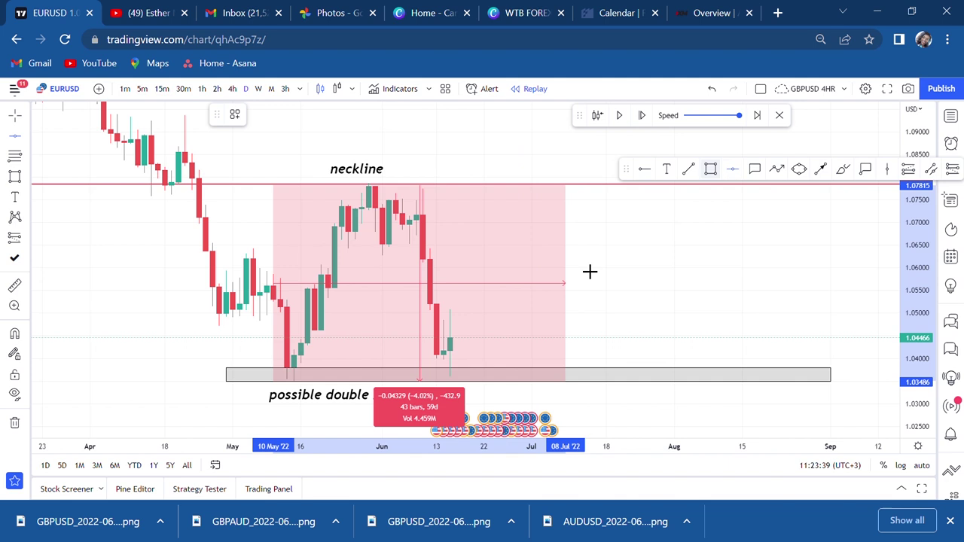
pyautogui.click(432, 294)
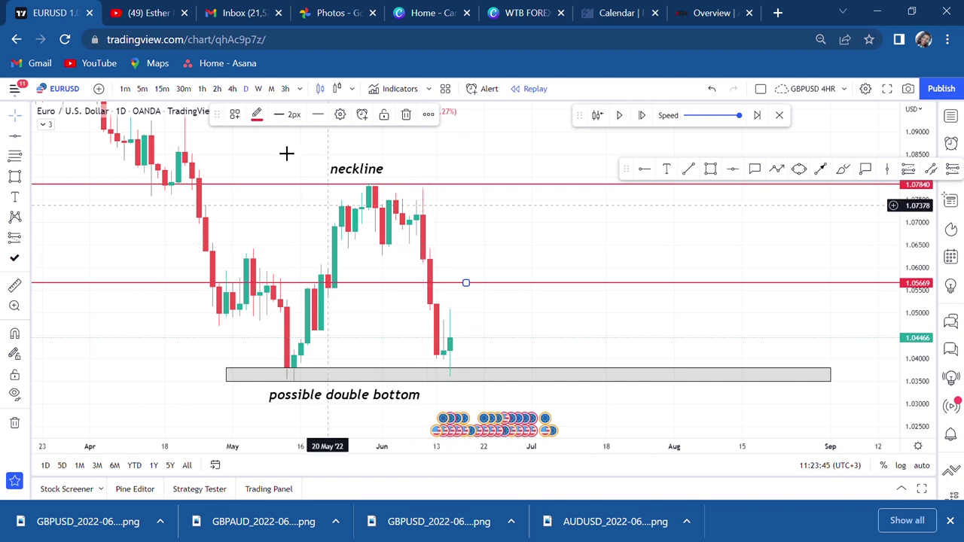
pyautogui.click(256, 120)
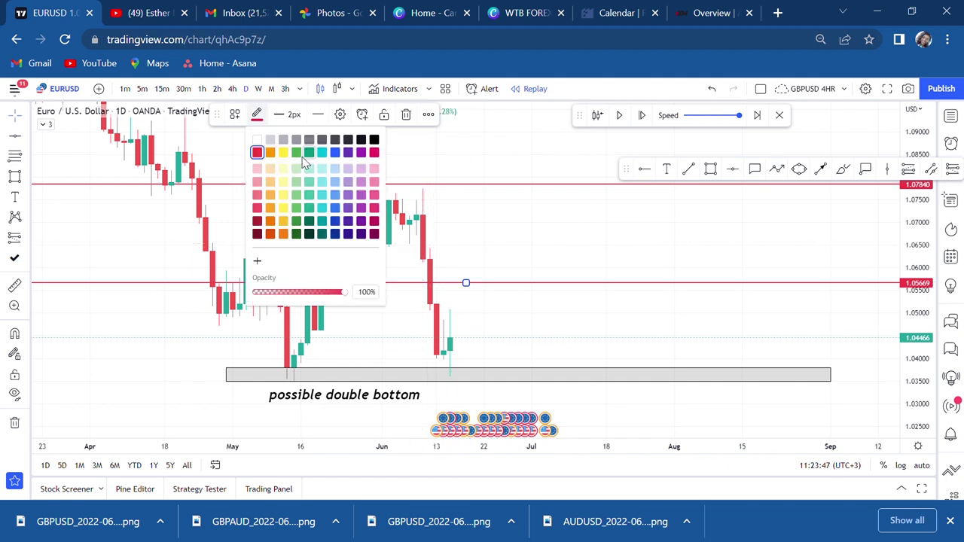
pyautogui.click(299, 153)
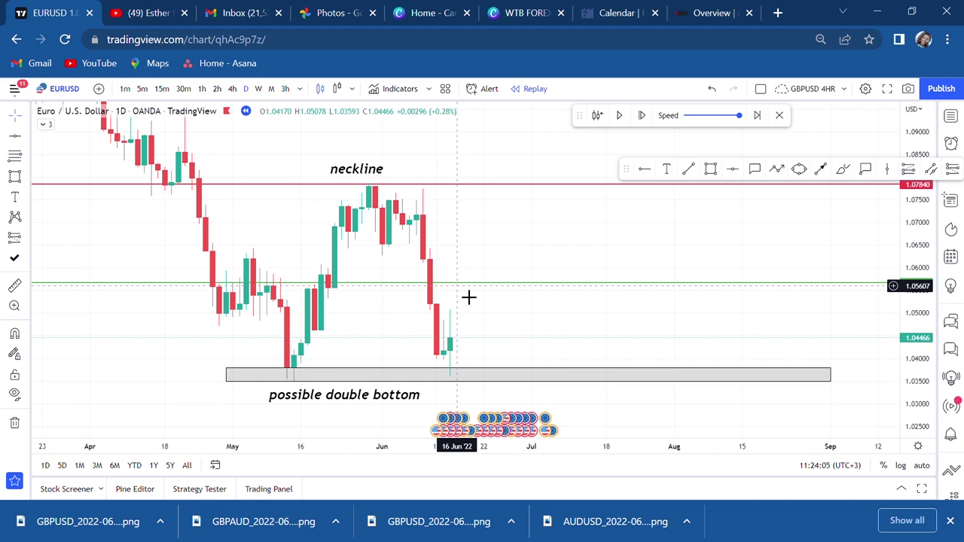
# Switch the chart to the 4-hour timeframe, with the latest candles and the grey zone in view
pyautogui.click(233, 89)
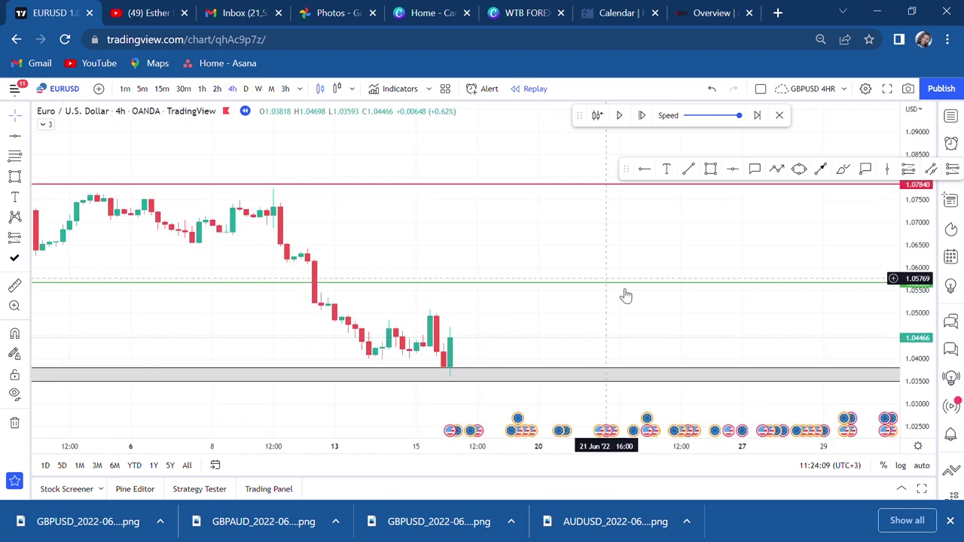
pyautogui.moveTo(924, 374); pyautogui.dragTo(902, 279)
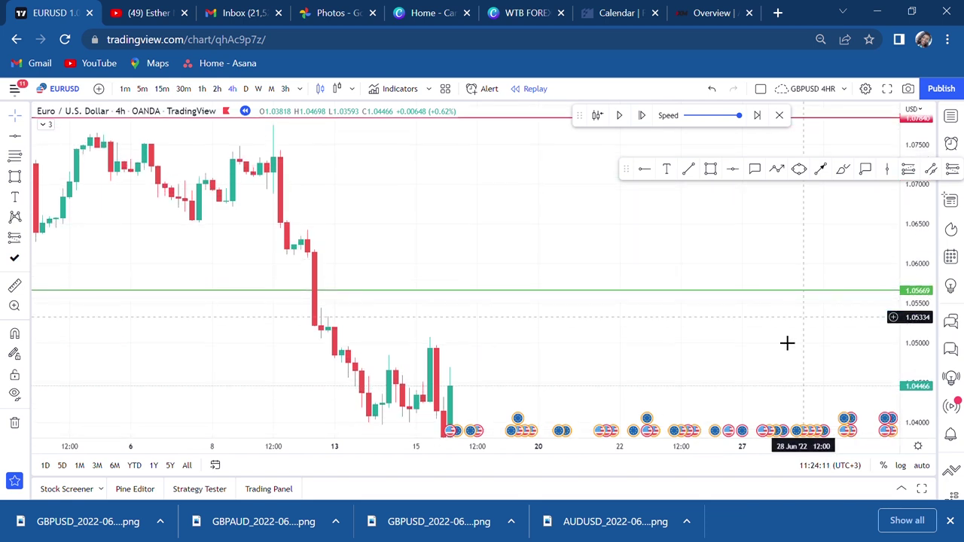
pyautogui.moveTo(783, 325); pyautogui.dragTo(759, 250)
pyautogui.scroll(-2, 777, 294)
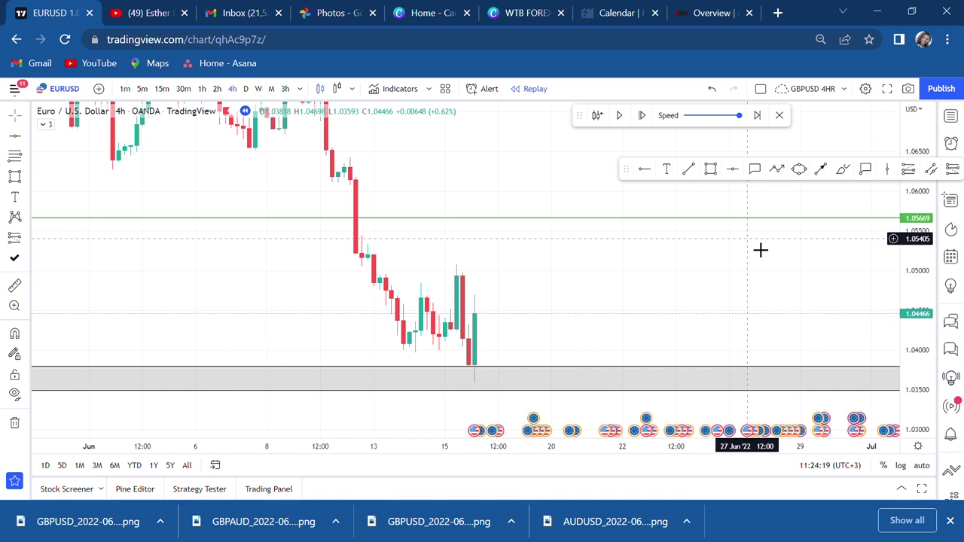
# Draw a horizontal ray along the latest swing high at about 1.0506, starting at 8 Jun '22 20:00
pyautogui.click(644, 169)
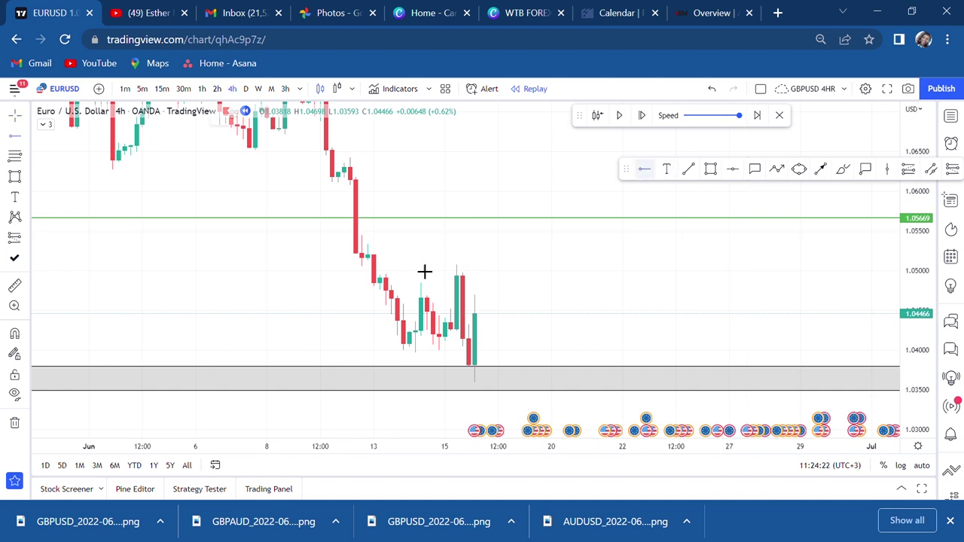
pyautogui.click(320, 262)
pyautogui.moveTo(328, 279); pyautogui.dragTo(315, 269)
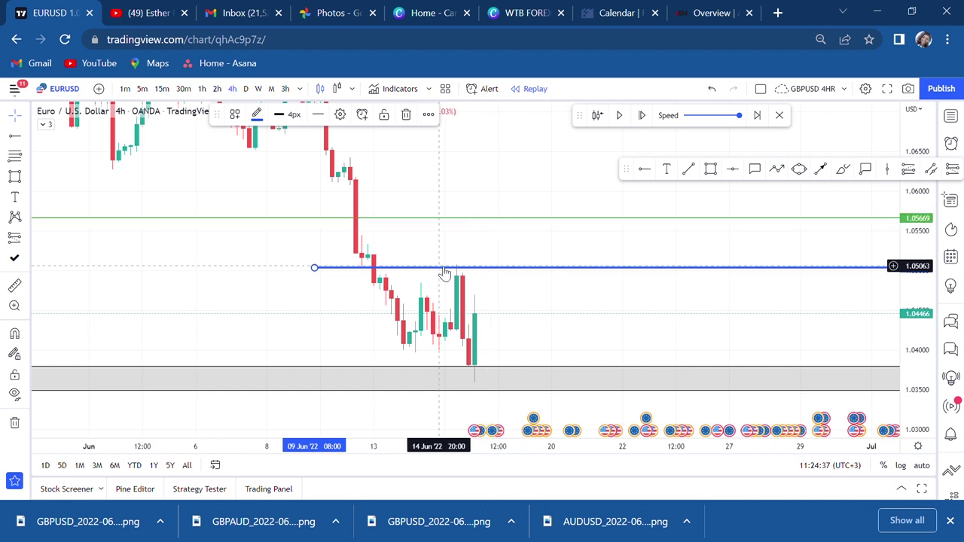
pyautogui.moveTo(445, 270); pyautogui.dragTo(426, 271)
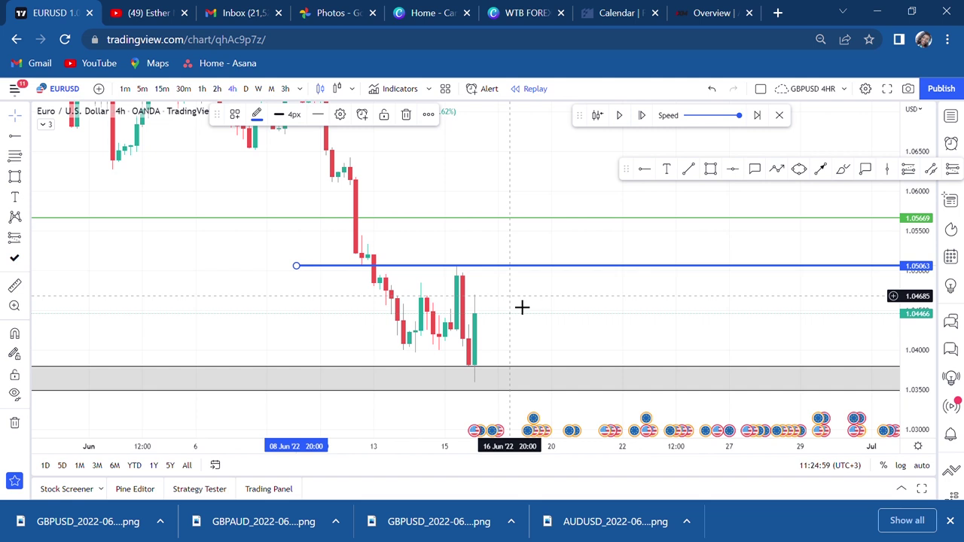
# Sketch a green candle body breaking above the blue ray, from about 1.0444 to 1.0533, and delete it again
pyautogui.scroll(2, 520, 309)
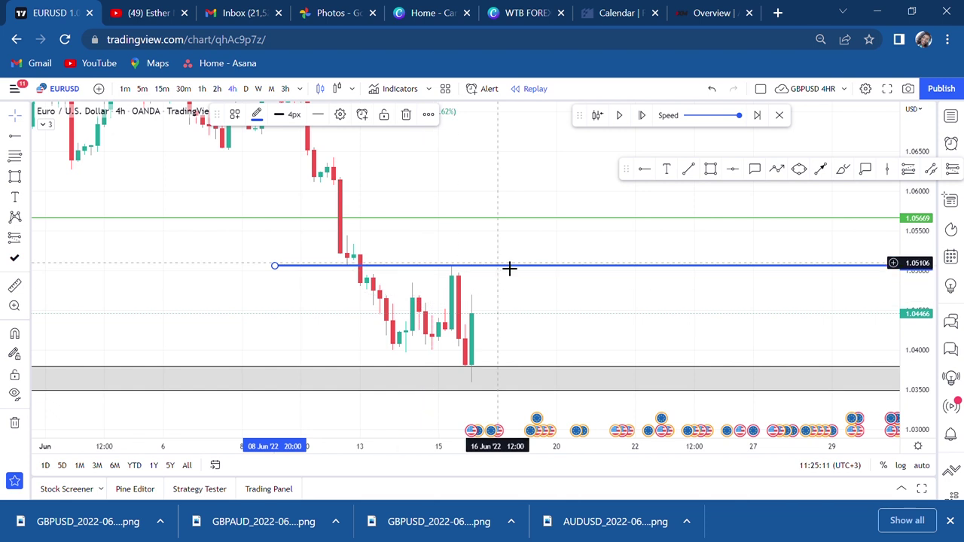
pyautogui.click(710, 168)
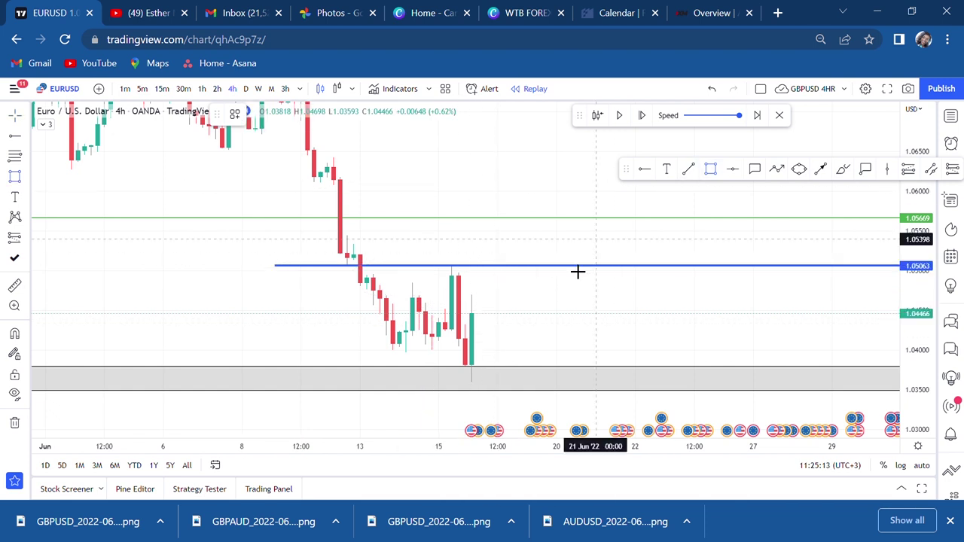
pyautogui.click(499, 320)
pyautogui.click(509, 257)
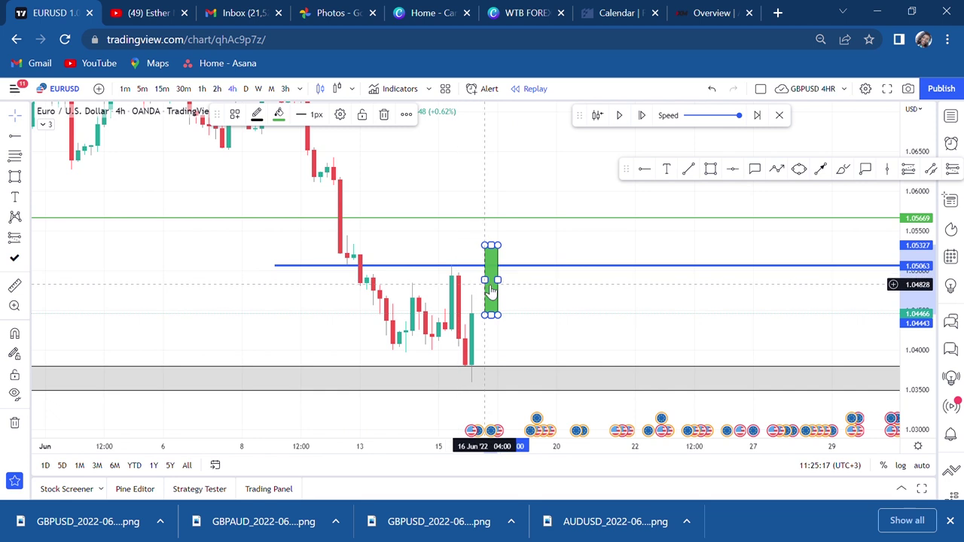
pyautogui.press('Delete')
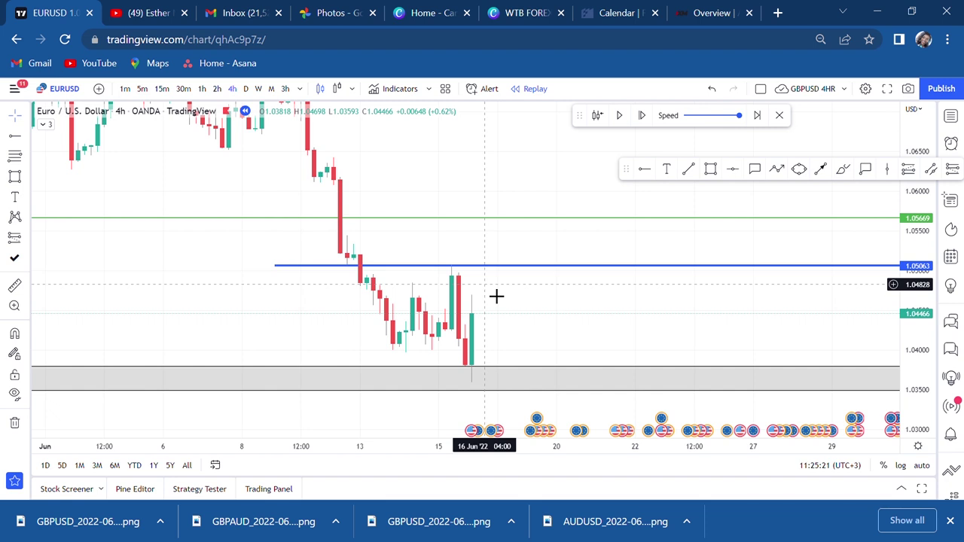
# Draw a horizontal ray at about 1.0444 from 14 Jun '22 20:00 and measure from it down to the latest candle's low
pyautogui.scroll(2, 504, 332)
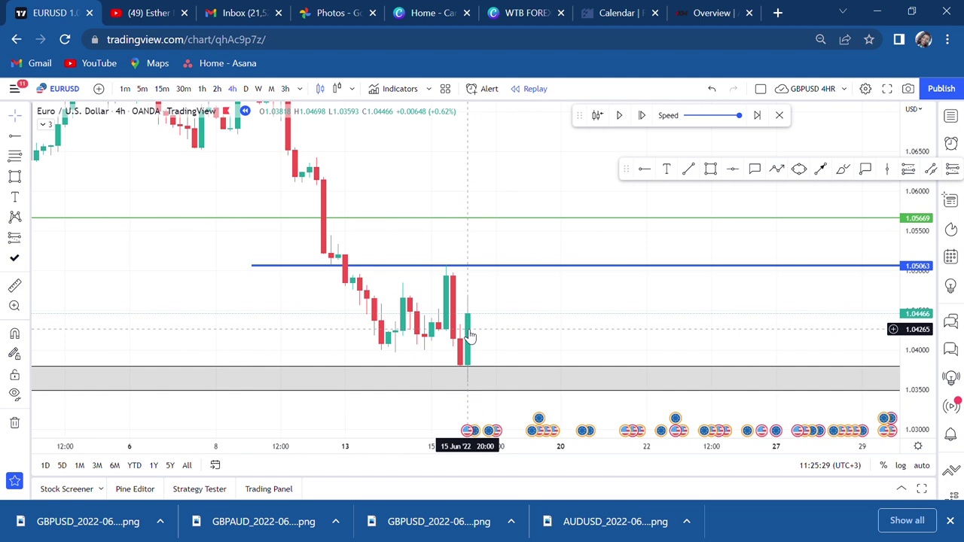
pyautogui.hotkey('alt', 'j')
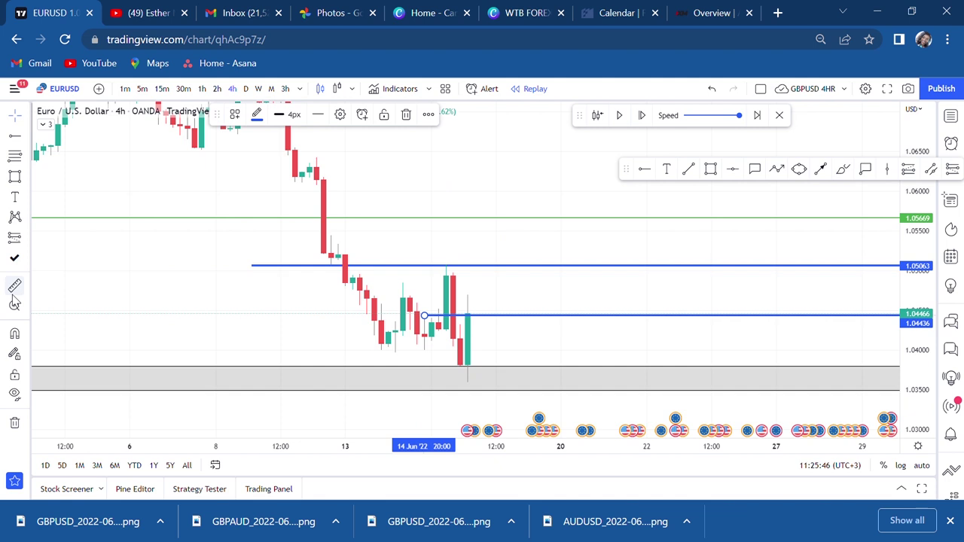
pyautogui.keyDown('shift'); pyautogui.click(480, 325); pyautogui.keyUp('shift')
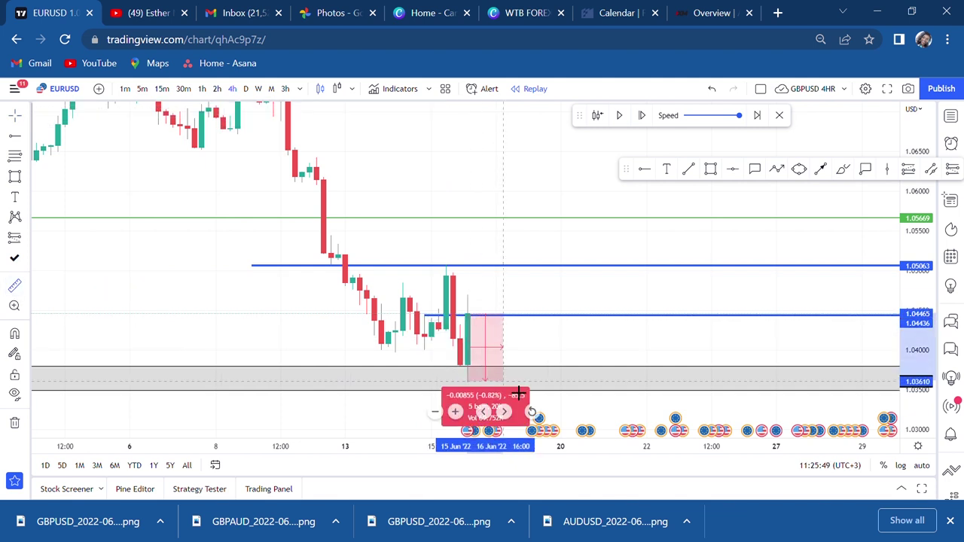
pyautogui.click(560, 350)
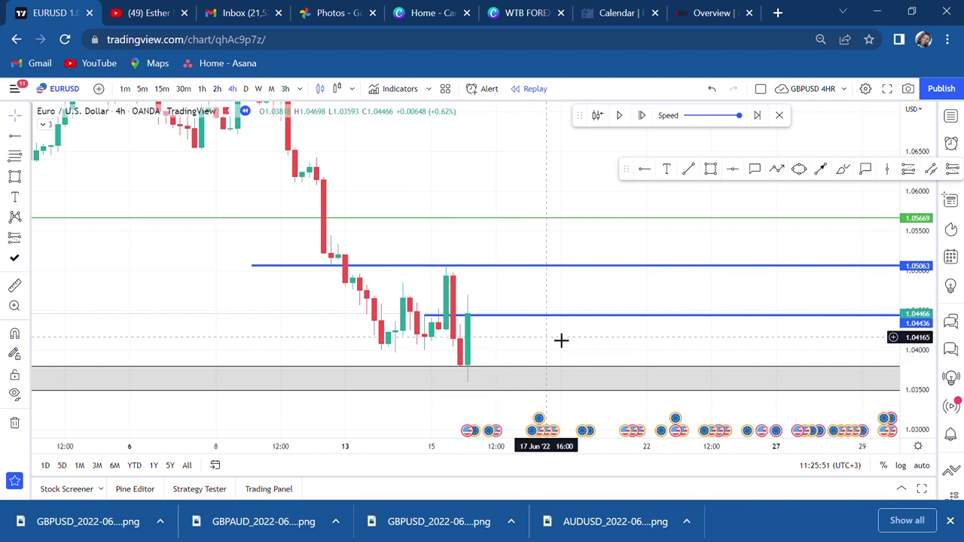
# Delete the lower blue ray that runs through the latest candle
pyautogui.moveTo(559, 350); pyautogui.dragTo(555, 318)
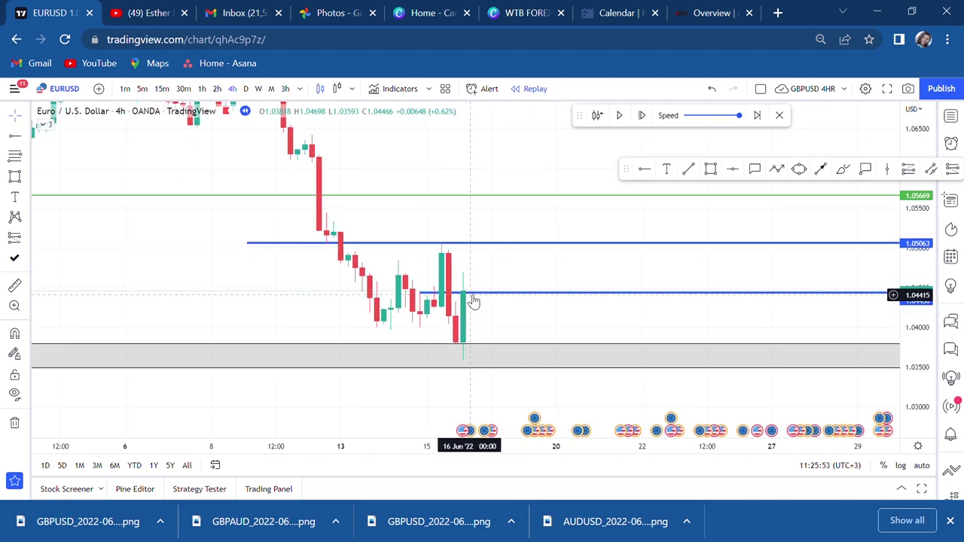
pyautogui.press('Delete')
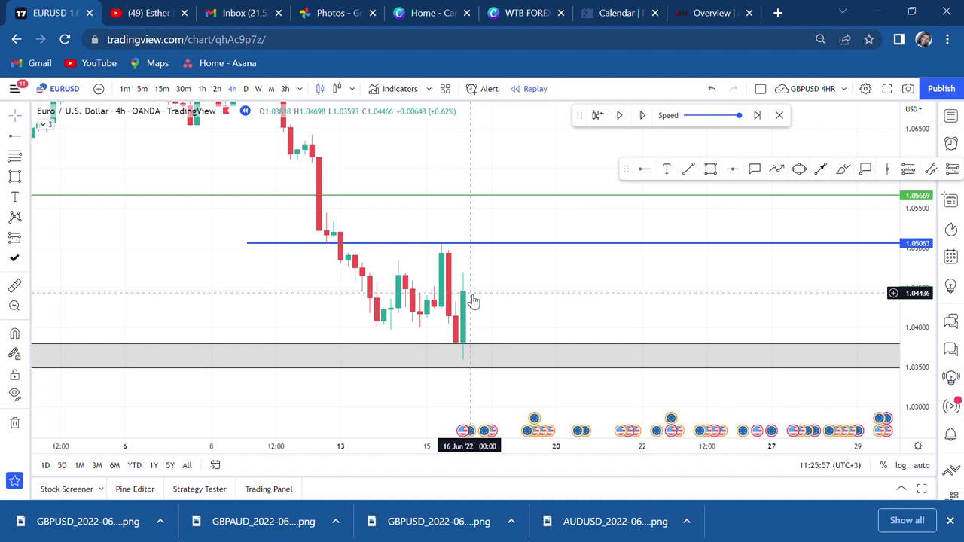
# Switch the chart to the 15-minute timeframe and draw a horizontal ray at about 1.0429 from the lower swing high
pyautogui.click(162, 89)
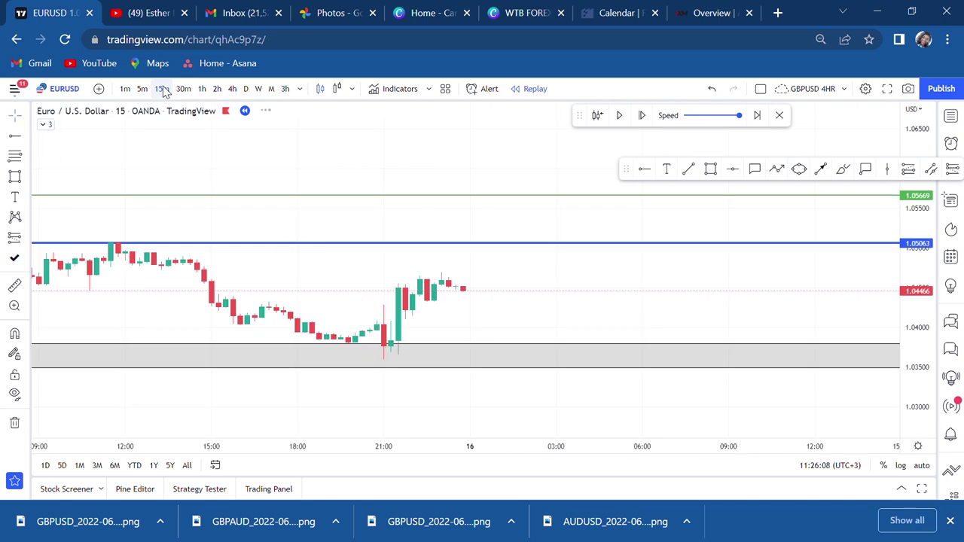
pyautogui.moveTo(908, 380); pyautogui.dragTo(828, 273)
pyautogui.scroll(-4, 688, 318)
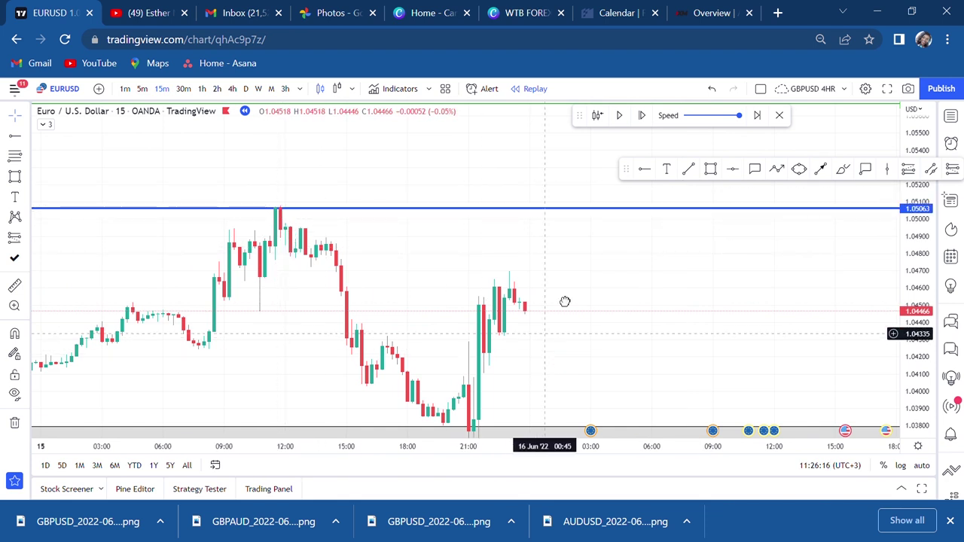
pyautogui.moveTo(564, 315); pyautogui.dragTo(575, 273)
pyautogui.scroll(2, 575, 273)
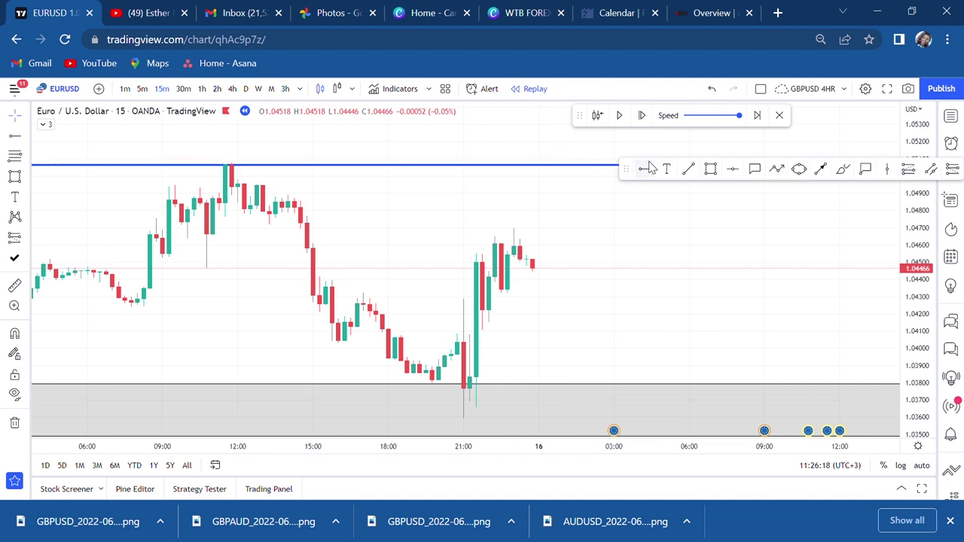
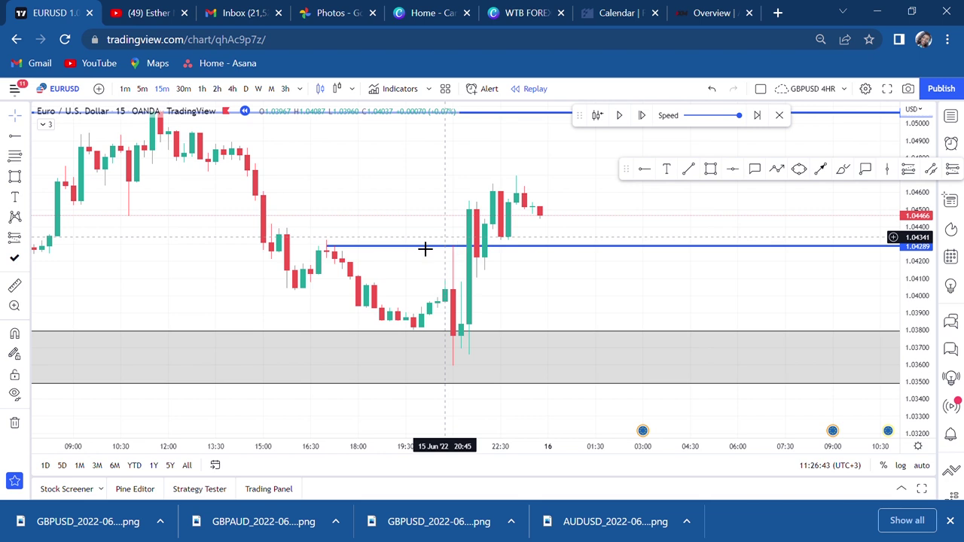
# Switch the chart to the 5-minute timeframe
pyautogui.click(141, 89)
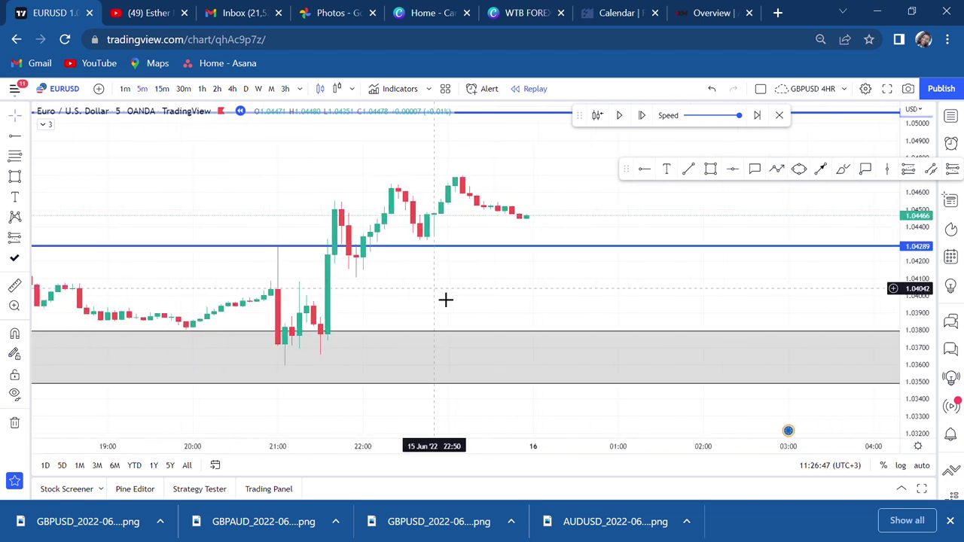
# Draw a horizontal ray at about 1.0388 from 15 Jun '22 20:55, just above the grey zone
pyautogui.moveTo(445, 299); pyautogui.dragTo(553, 294)
pyautogui.scroll(-2, 552, 294)
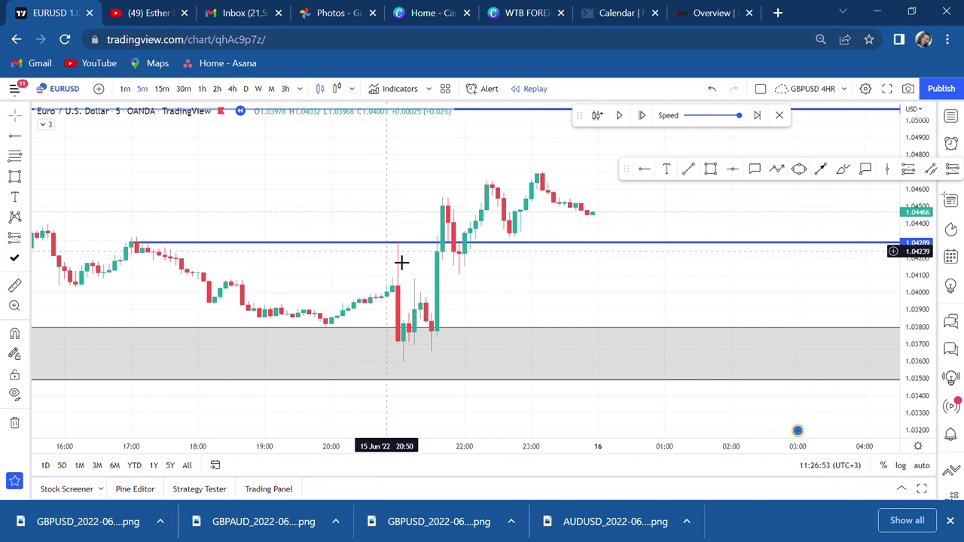
pyautogui.moveTo(398, 165); pyautogui.dragTo(358, 216)
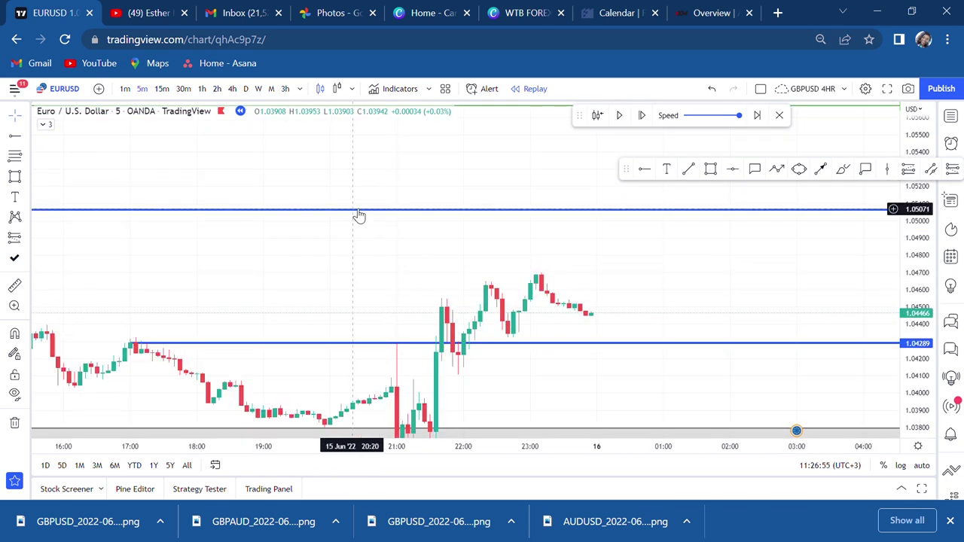
pyautogui.moveTo(377, 316); pyautogui.dragTo(379, 189)
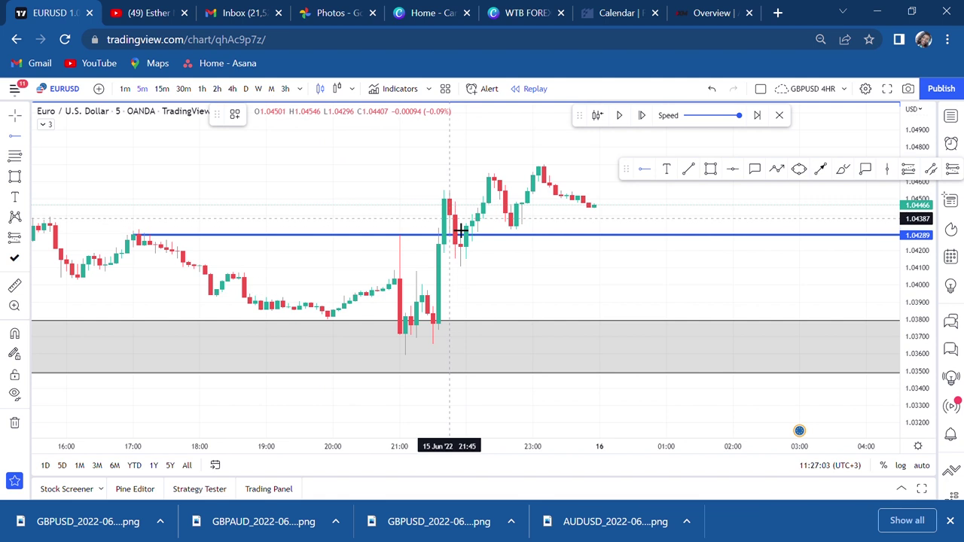
pyautogui.click(405, 318)
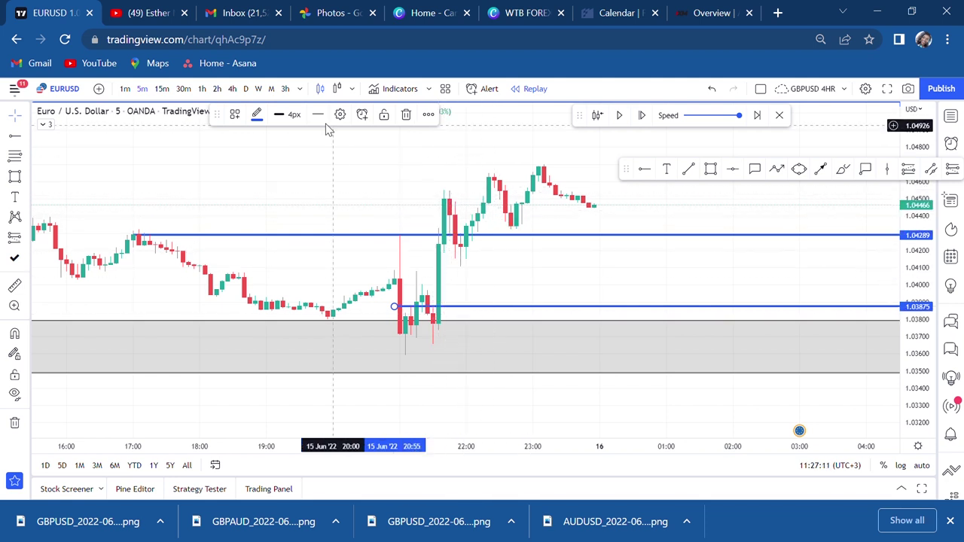
# Draw a rectangle from about 1.0389 to 1.0375 between 15 Jun 20:10 and 16 Jun 04:15, filled yellow at 34% opacity
pyautogui.click(710, 169)
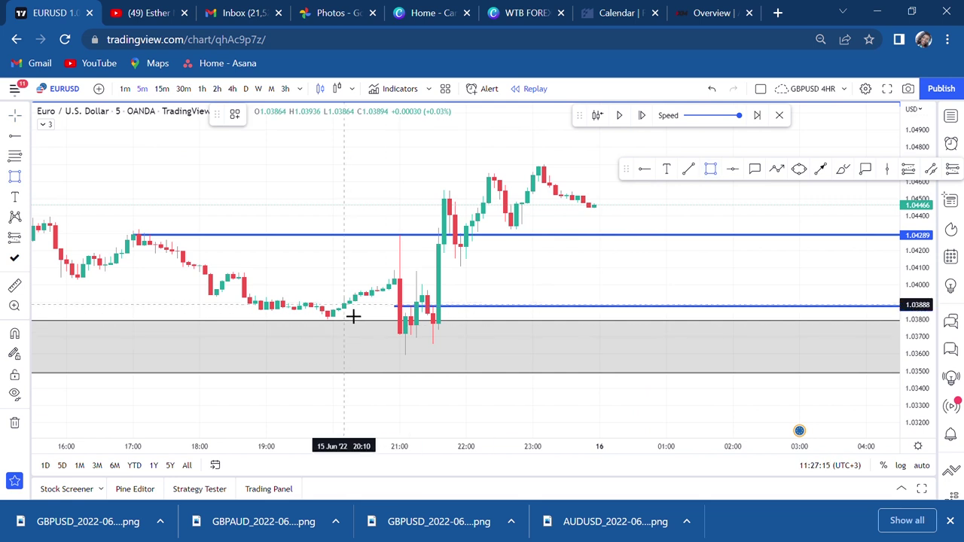
pyautogui.moveTo(673, 349); pyautogui.dragTo(893, 338)
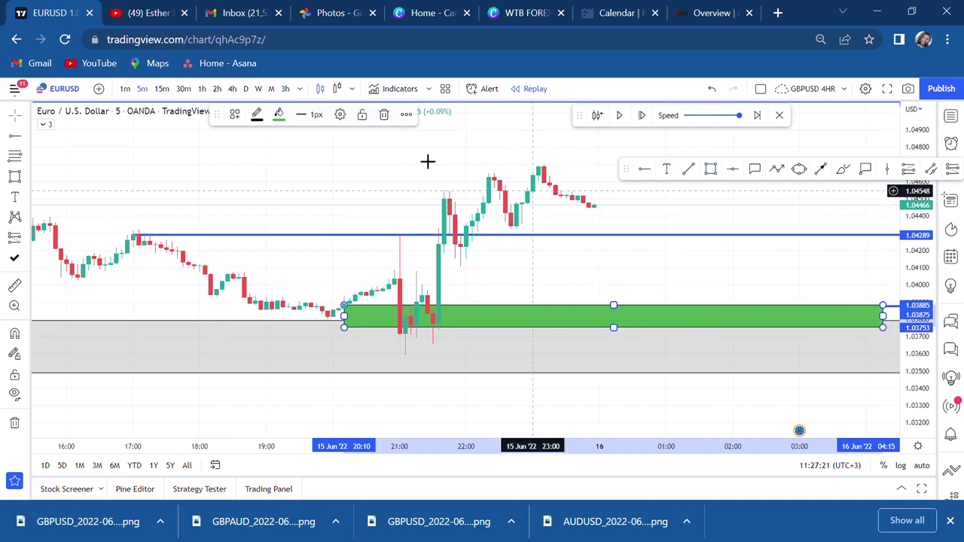
pyautogui.click(279, 118)
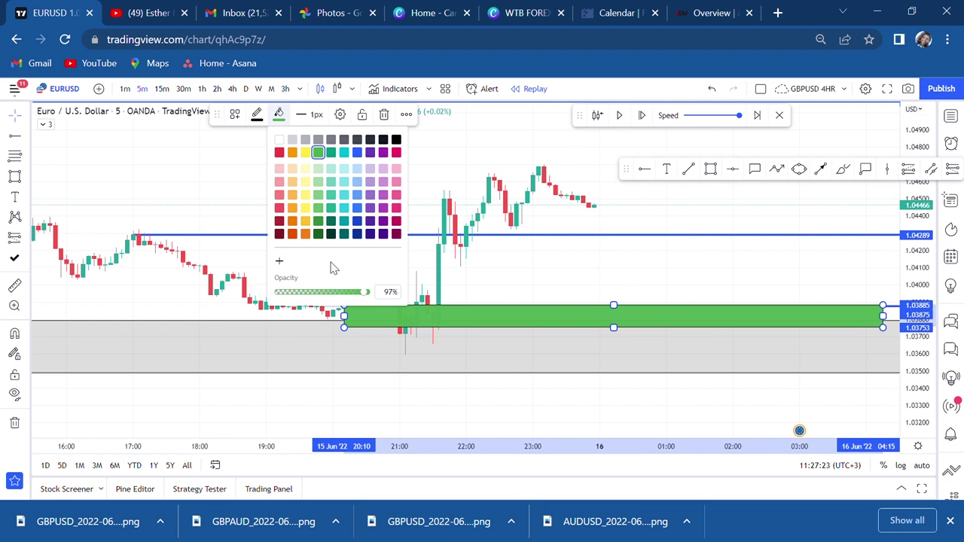
pyautogui.moveTo(364, 292); pyautogui.dragTo(309, 297)
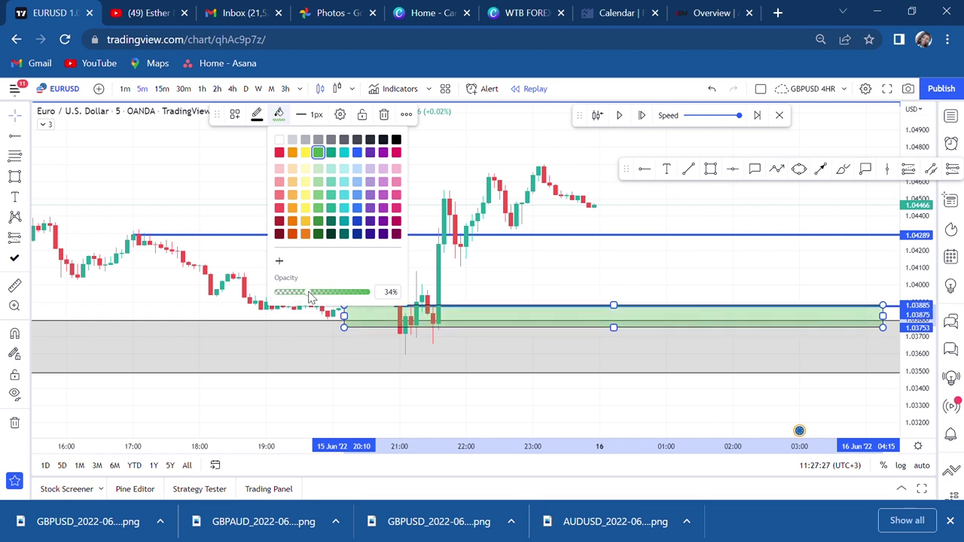
pyautogui.click(305, 153)
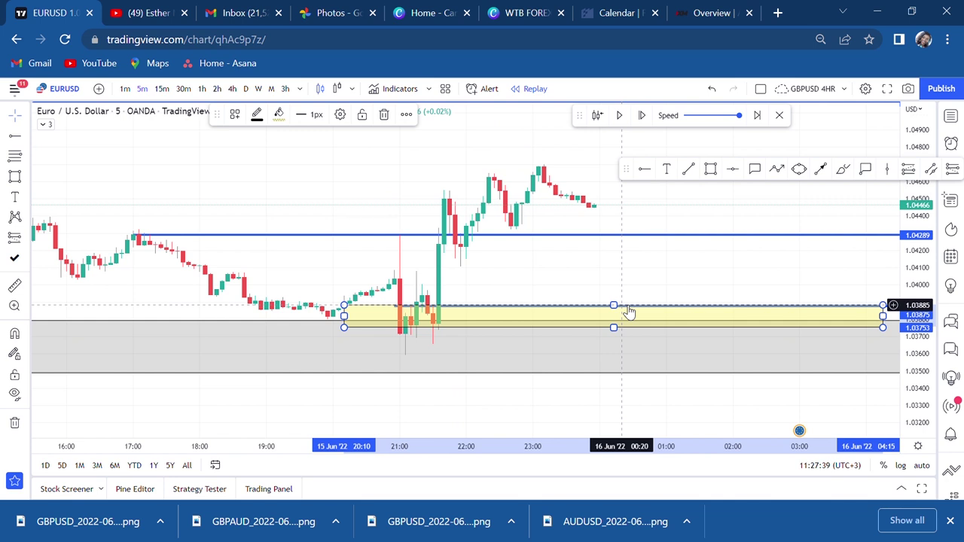
# Extend the yellow rectangle's lower edge down to about 1.0366
pyautogui.moveTo(922, 384); pyautogui.dragTo(920, 346)
pyautogui.click(735, 312)
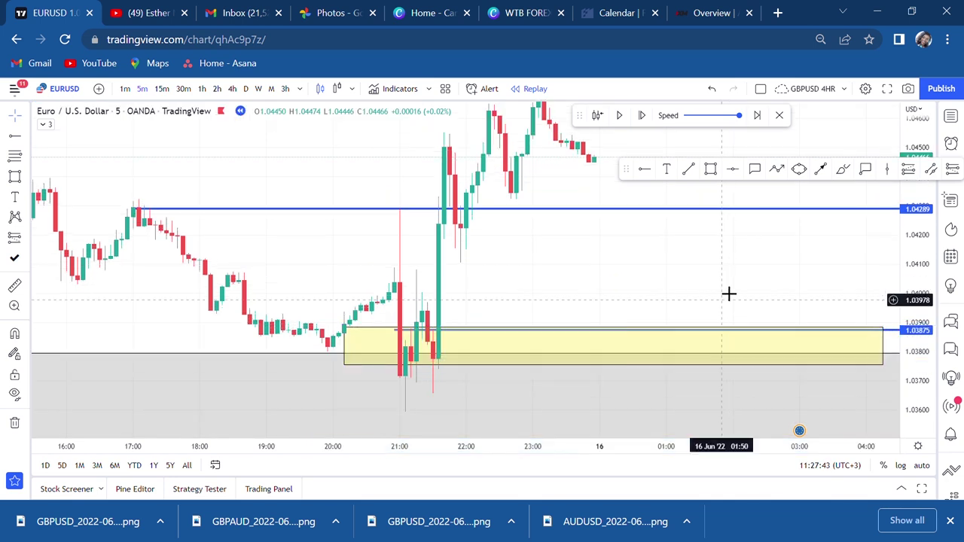
pyautogui.moveTo(735, 312); pyautogui.dragTo(685, 213)
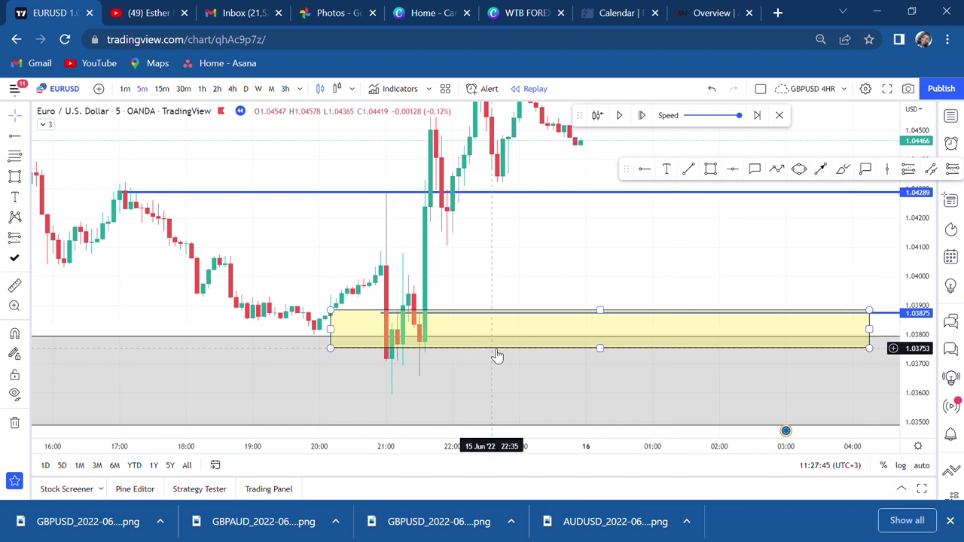
pyautogui.moveTo(600, 347); pyautogui.dragTo(613, 383)
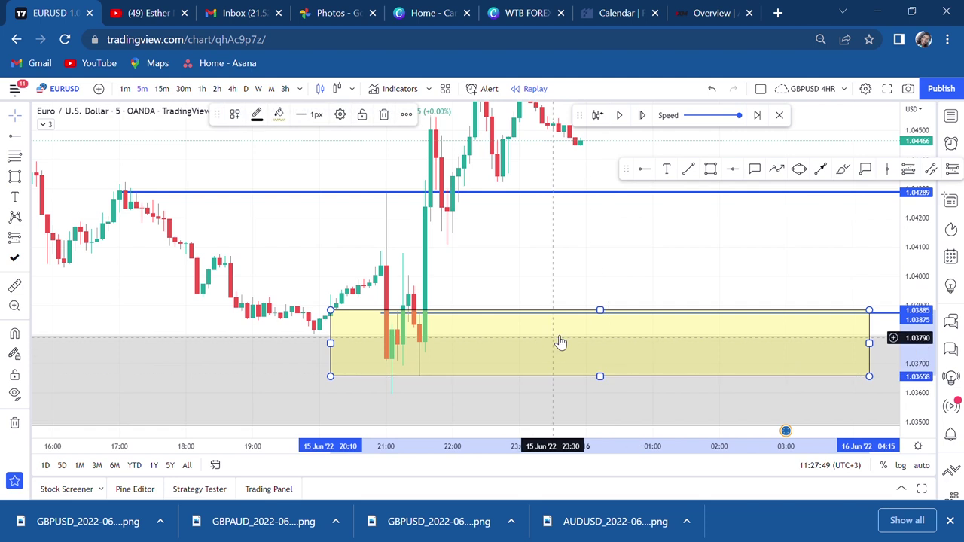
# Measure the price height of the yellow rectangle
pyautogui.click(15, 286)
pyautogui.click(503, 311)
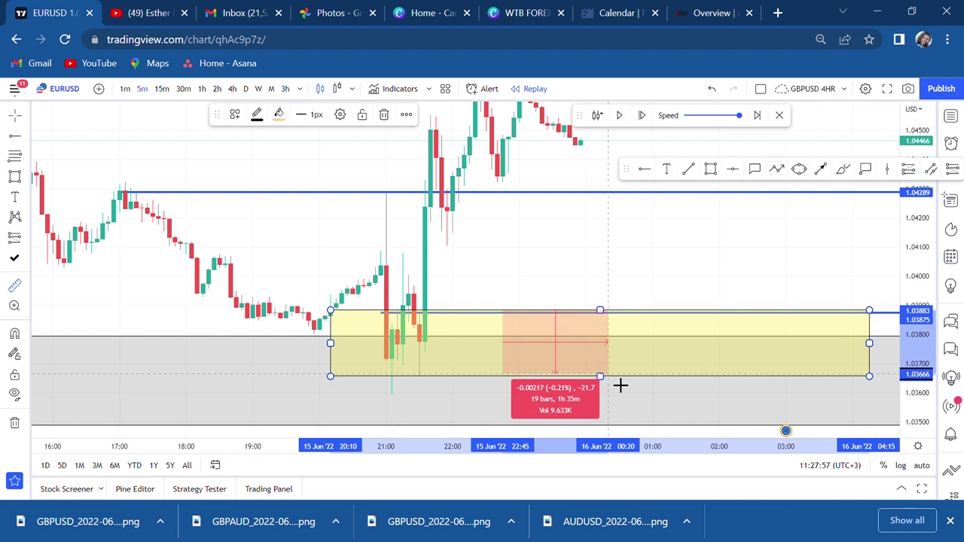
pyautogui.click(619, 385)
# Measure the distance from the latest candle down past the yellow rectangle to about 1.0359
pyautogui.moveTo(643, 289); pyautogui.dragTo(637, 378)
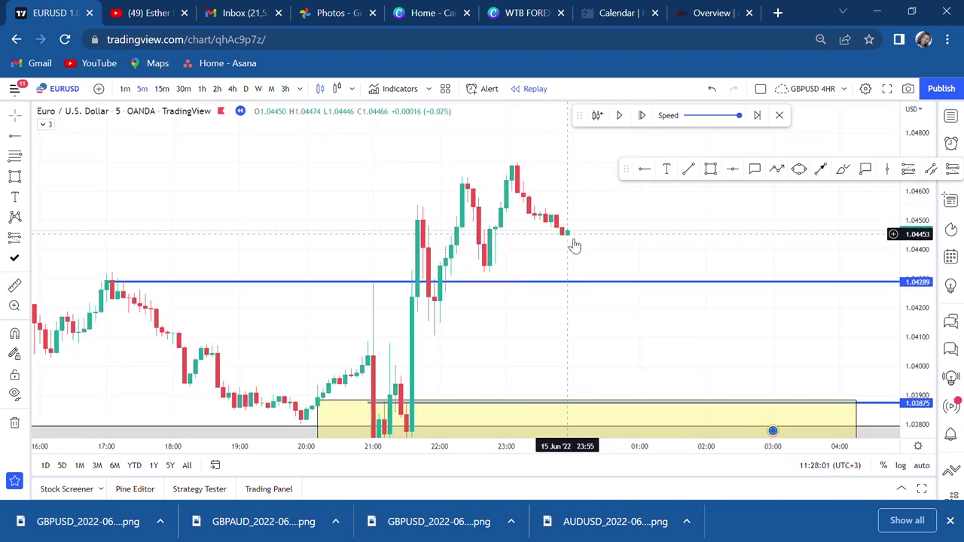
pyautogui.scroll(-1, 640, 251)
pyautogui.moveTo(909, 204); pyautogui.dragTo(899, 302)
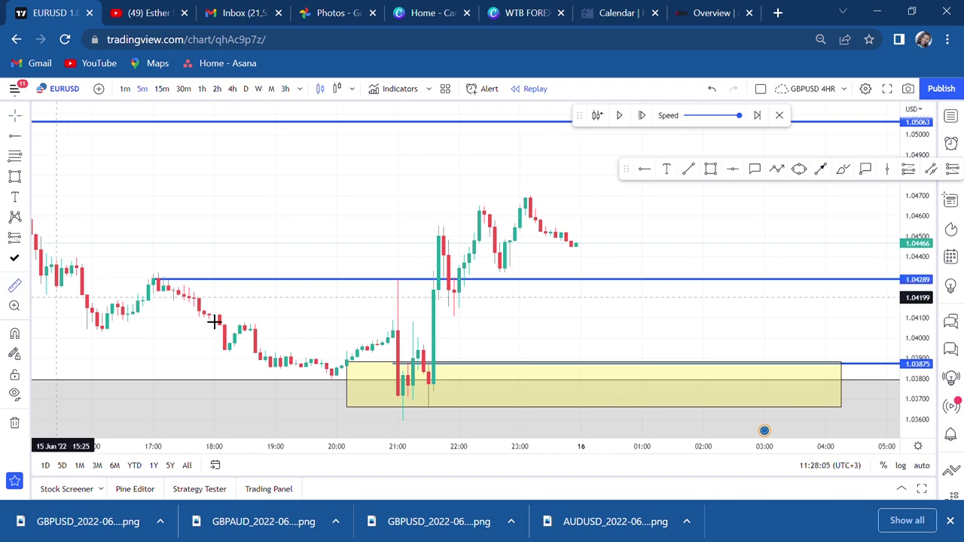
pyautogui.keyDown('shift'); pyautogui.click(568, 244); pyautogui.keyUp('shift')
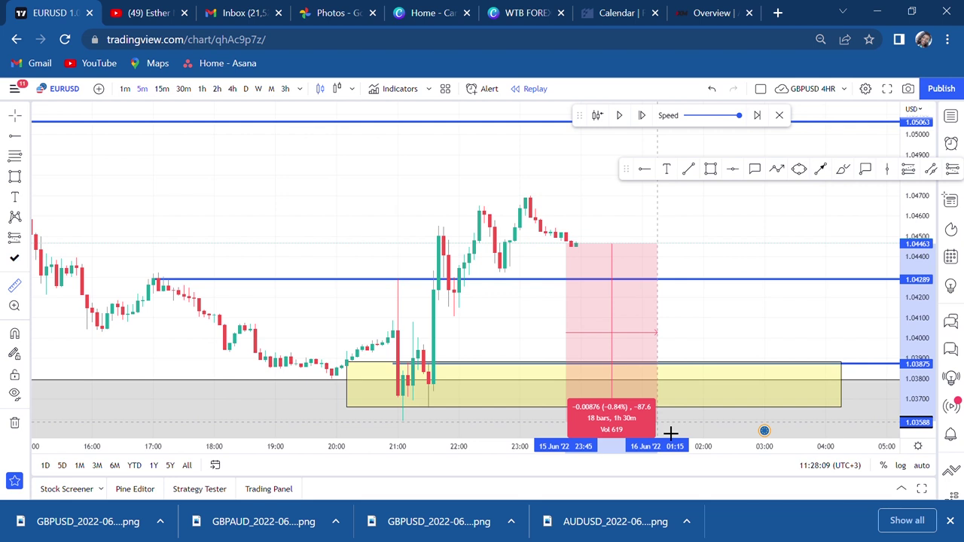
pyautogui.click(688, 368)
# Place a long position after the latest candle with entry at about 1.0389, stop at 1.0366 and target at 1.0513
pyautogui.scroll(-1, 688, 369)
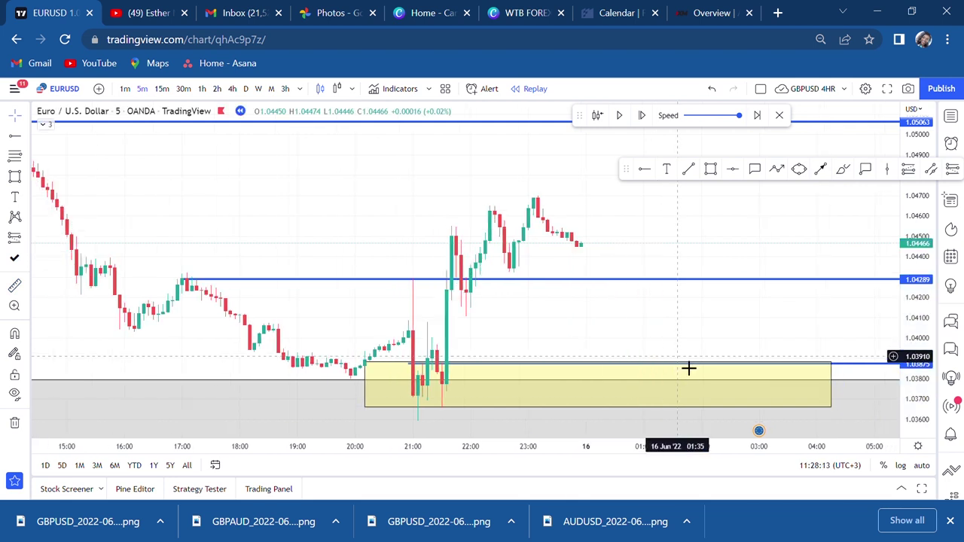
pyautogui.moveTo(688, 369); pyautogui.dragTo(619, 340)
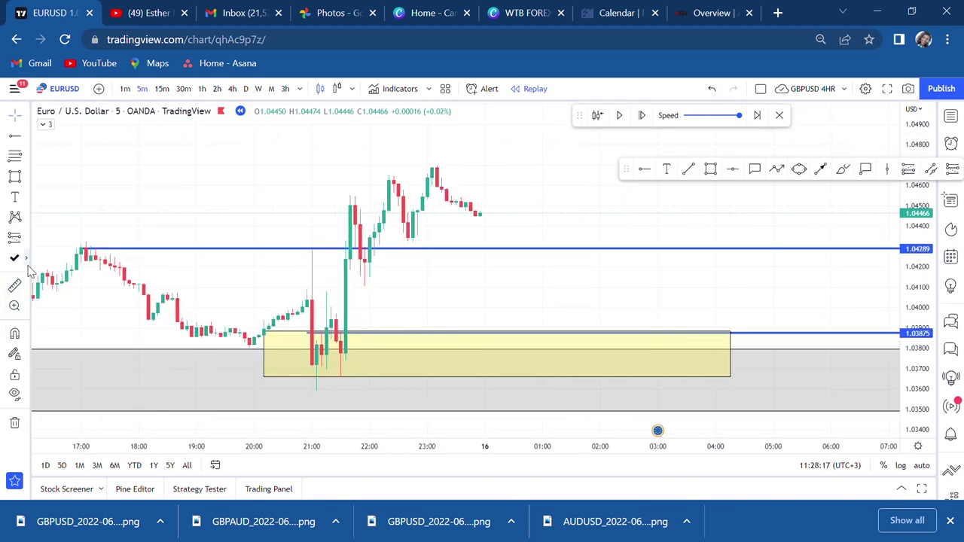
pyautogui.click(26, 237)
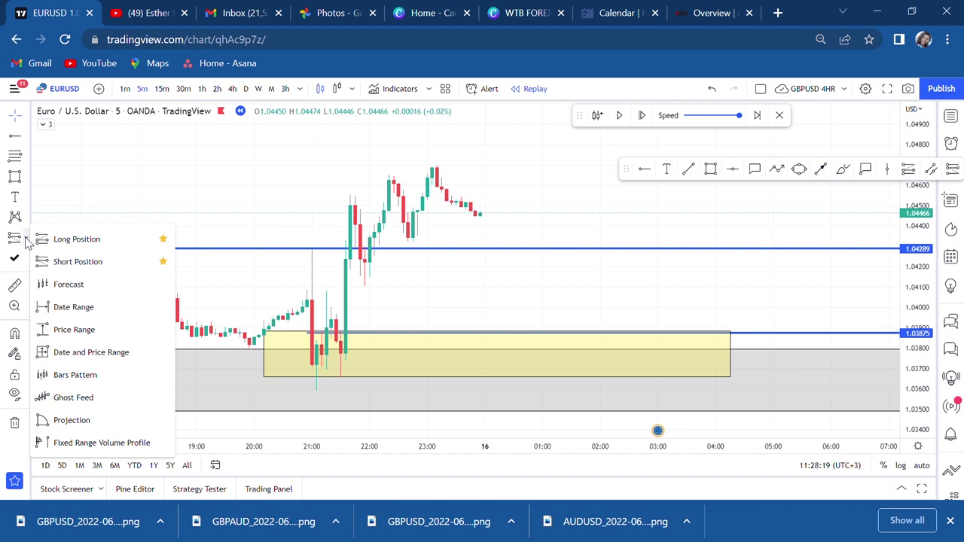
pyautogui.click(73, 239)
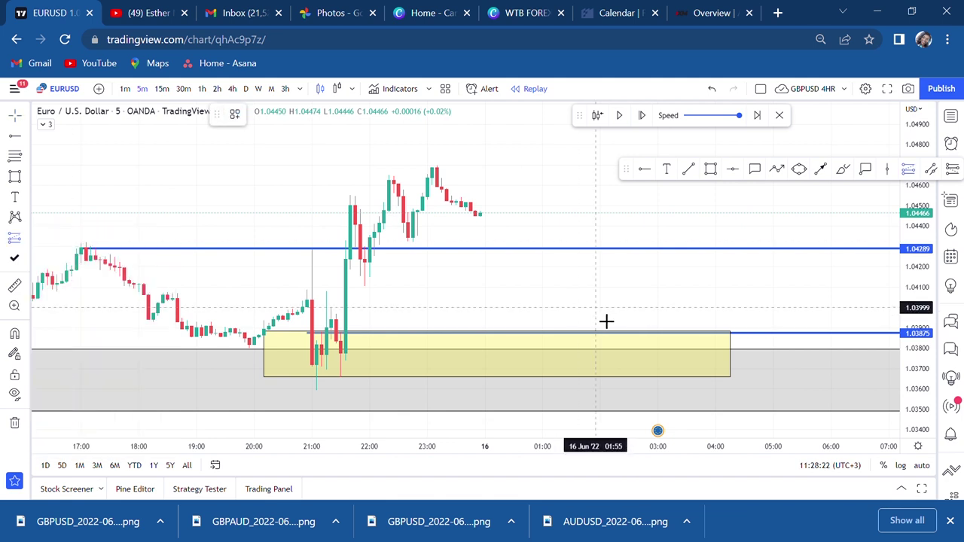
pyautogui.click(492, 335)
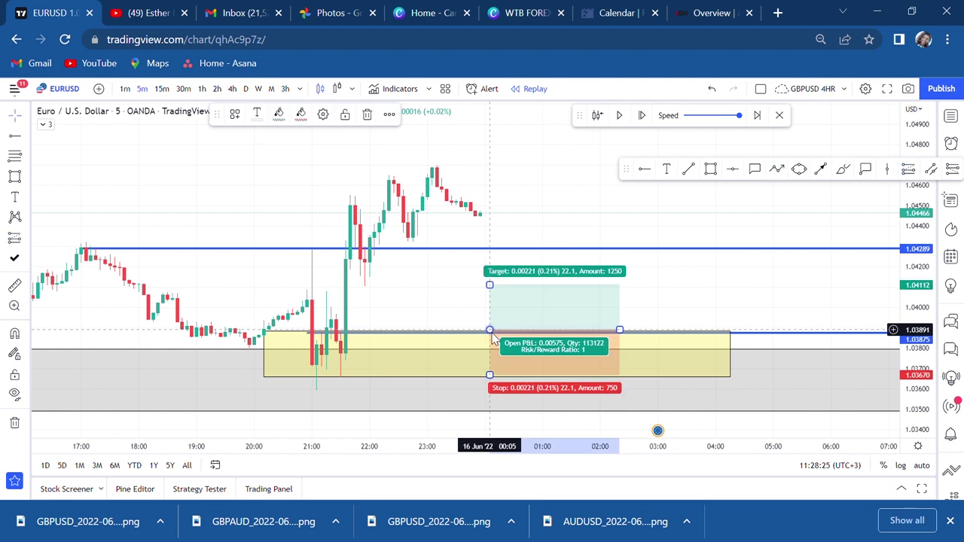
pyautogui.moveTo(491, 385); pyautogui.dragTo(484, 386)
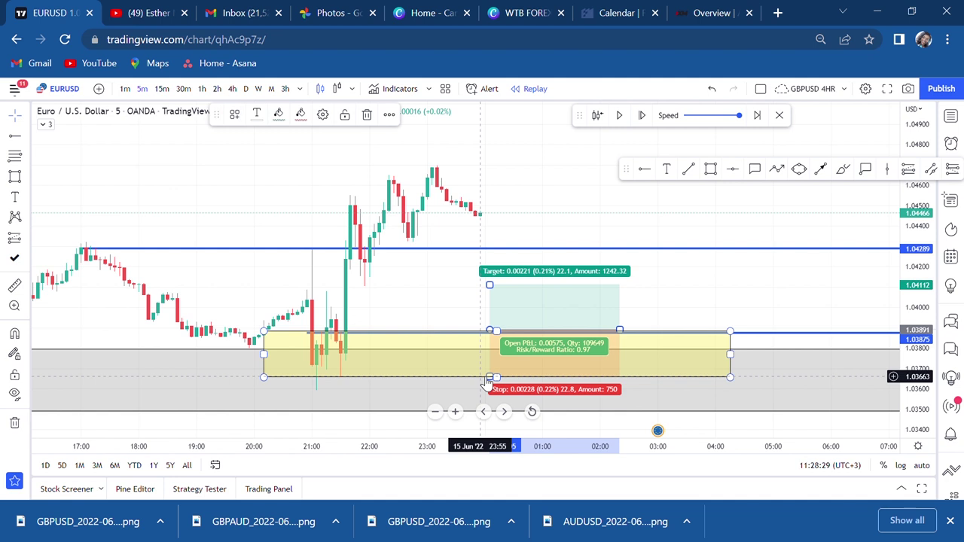
pyautogui.moveTo(484, 321)
pyautogui.mouseDown()
pyautogui.moveTo(505, 401)
pyautogui.moveTo(511, 182)
pyautogui.mouseUp()
pyautogui.click(513, 391)
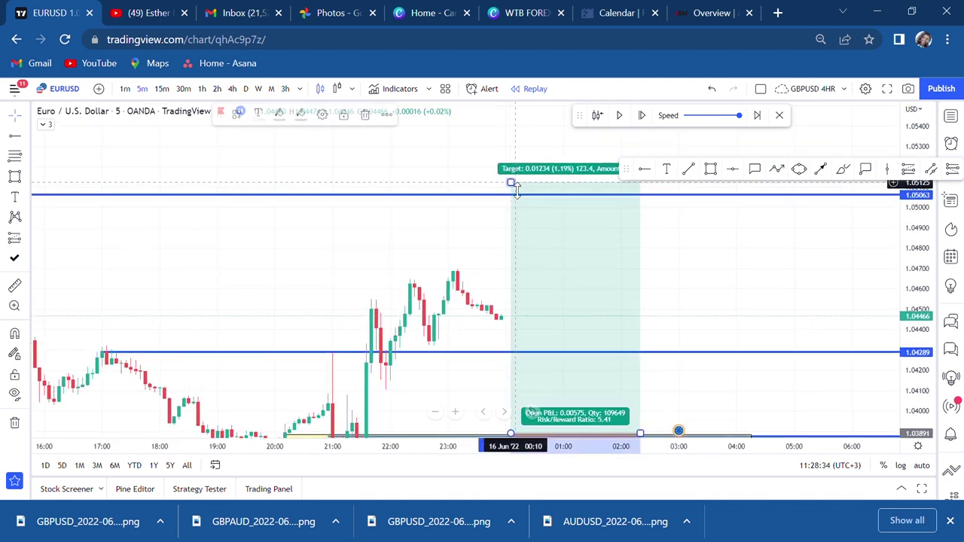
# Check the long position on the 4-hour chart, then widen it to about 16 Jun '22 11:30 on the 15-minute chart
pyautogui.click(233, 89)
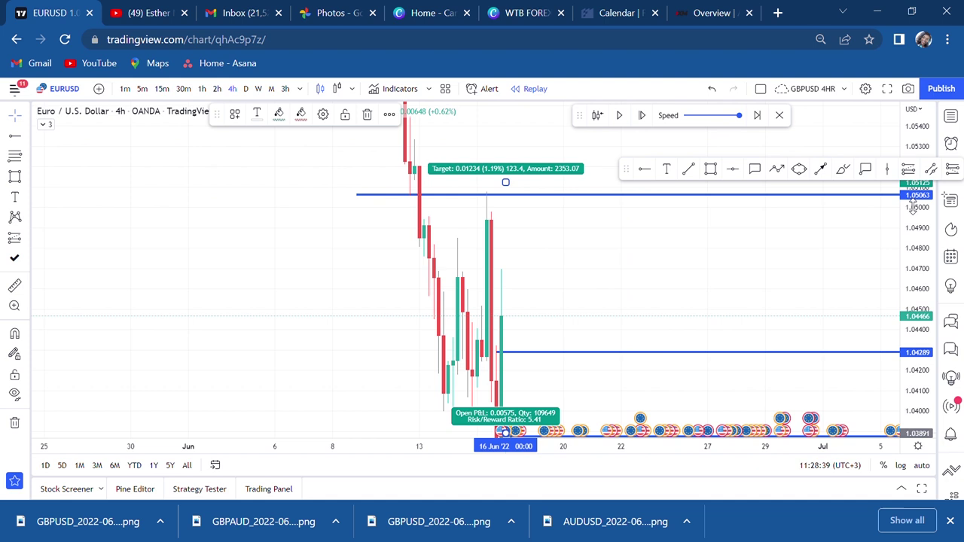
pyautogui.moveTo(910, 273); pyautogui.dragTo(909, 316)
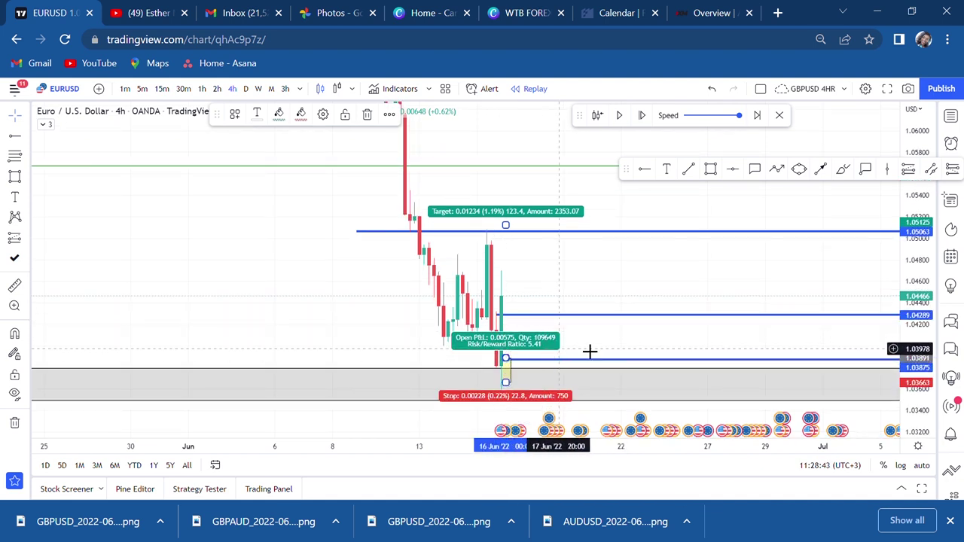
pyautogui.scroll(2, 588, 351)
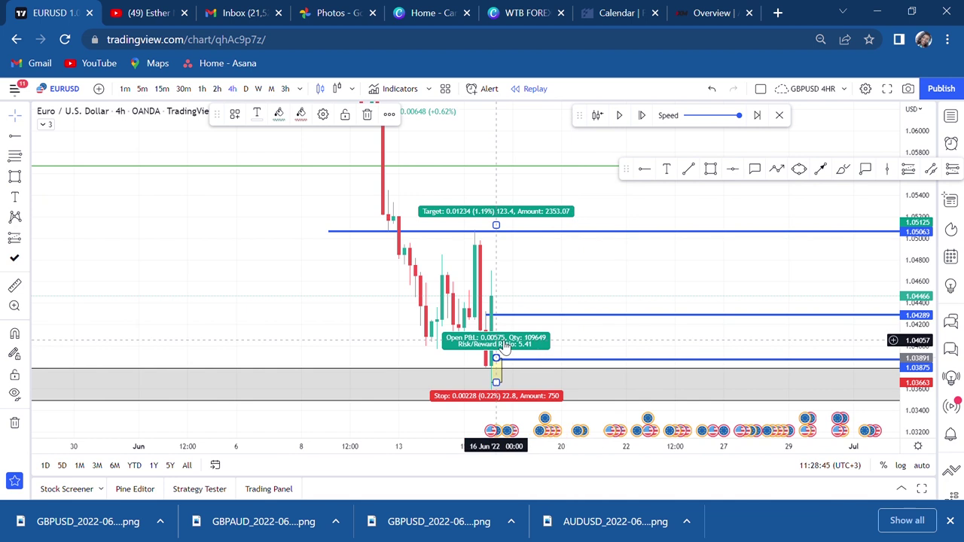
pyautogui.click(162, 89)
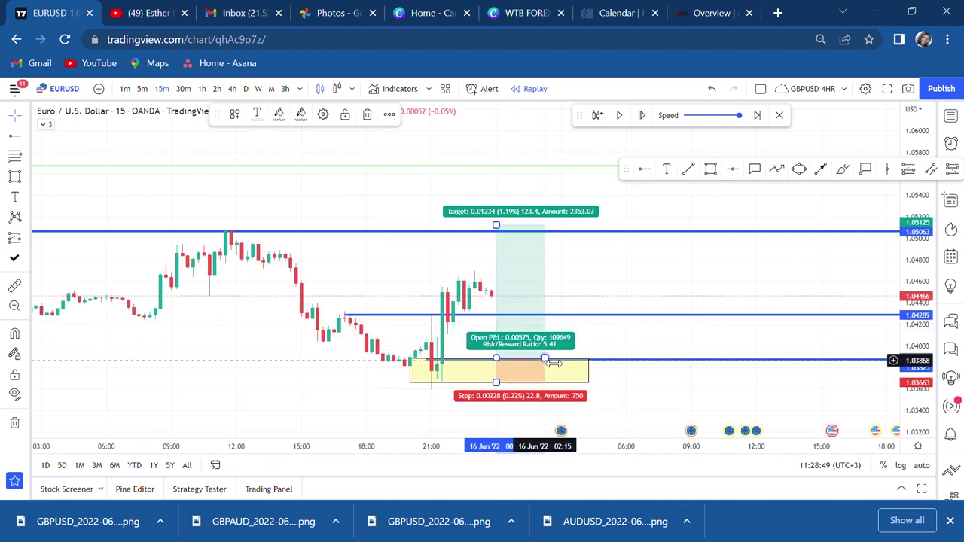
pyautogui.moveTo(545, 358); pyautogui.dragTo(761, 358)
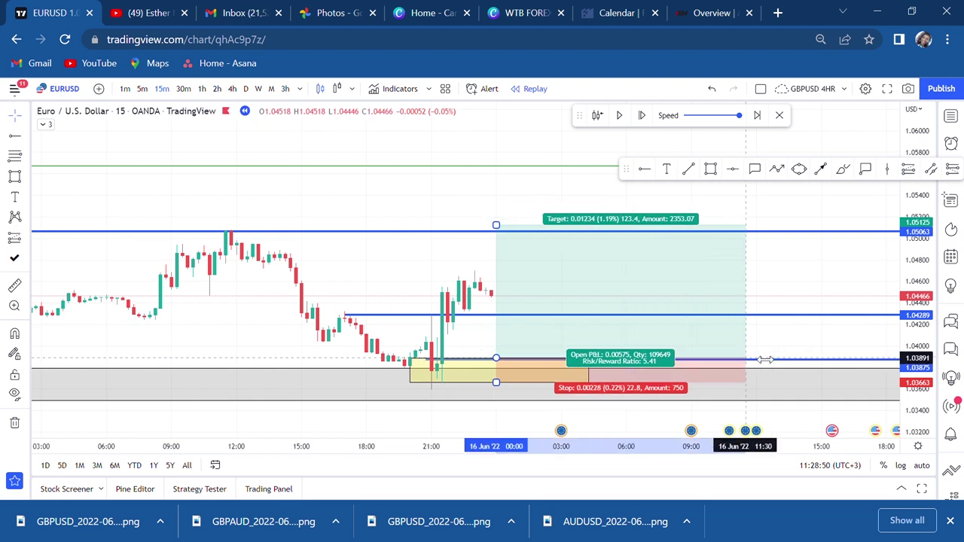
# On the 4-hour timeframe, raise the long position's target to the green line at about 1.0567 and widen it to about 22 Jun
pyautogui.click(233, 95)
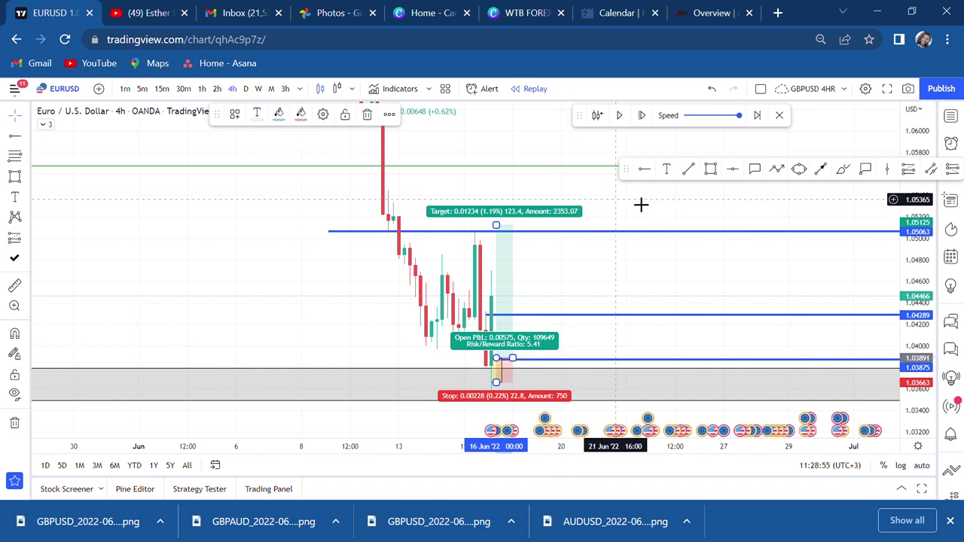
pyautogui.moveTo(447, 285); pyautogui.dragTo(448, 230)
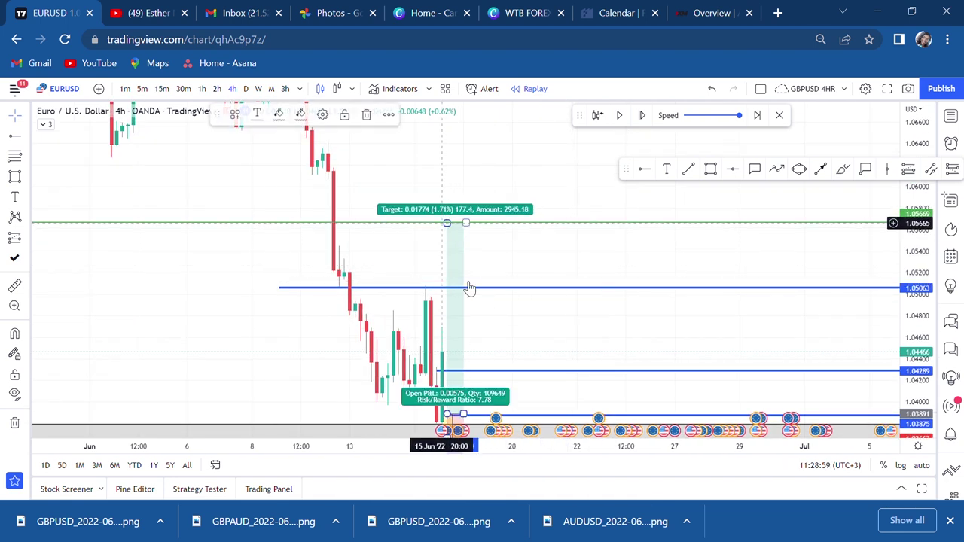
pyautogui.click(630, 256)
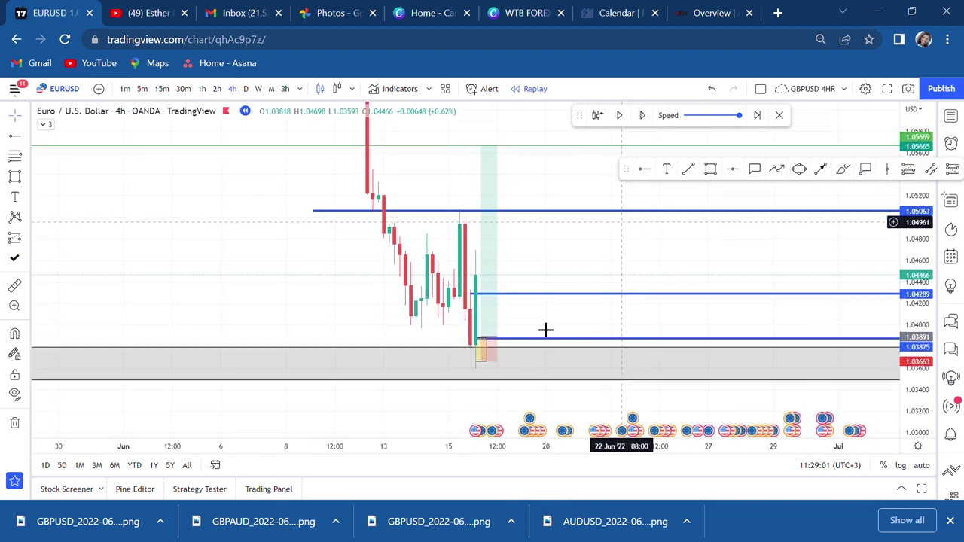
pyautogui.moveTo(504, 343); pyautogui.dragTo(625, 338)
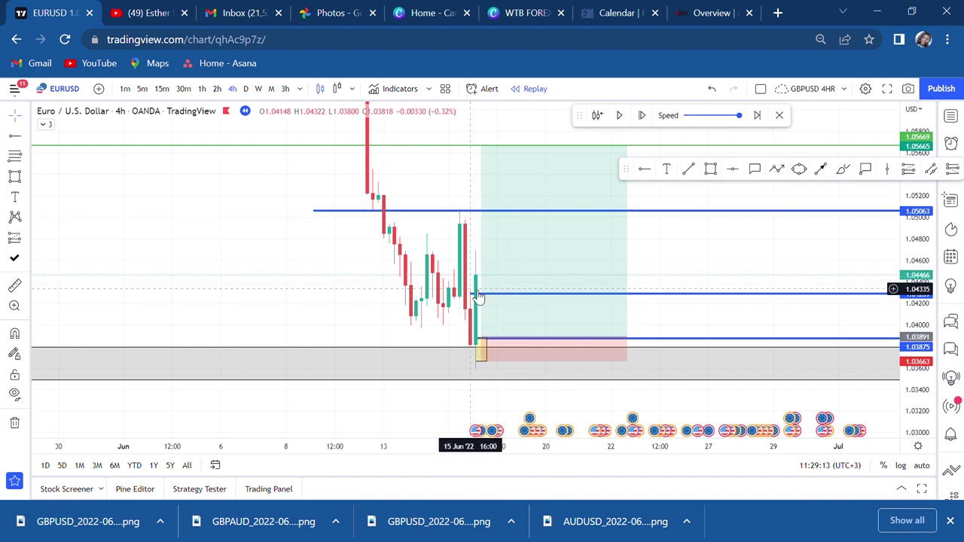
# Move the 1.0429 ray up to about 1.0447 and start it a few candles earlier
pyautogui.moveTo(470, 299); pyautogui.dragTo(454, 275)
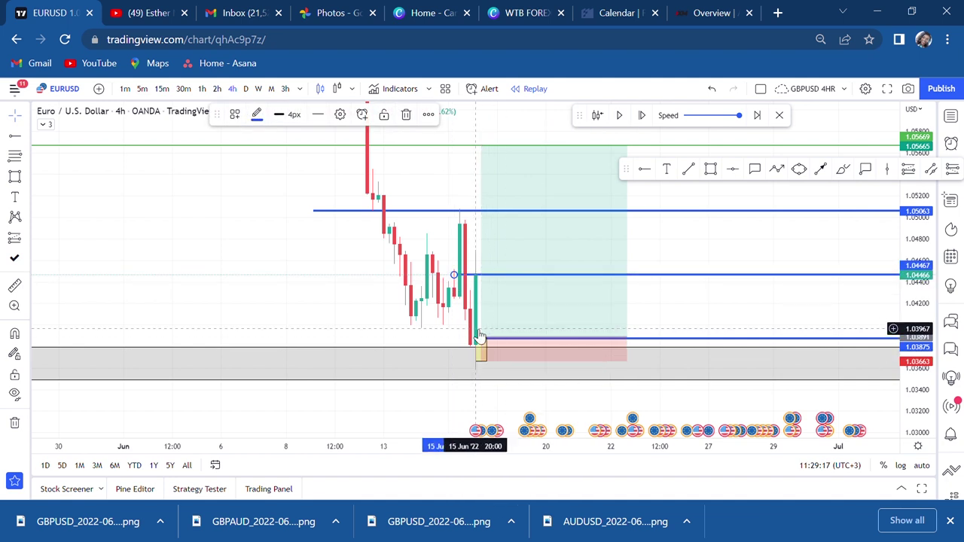
pyautogui.moveTo(759, 325); pyautogui.dragTo(742, 374)
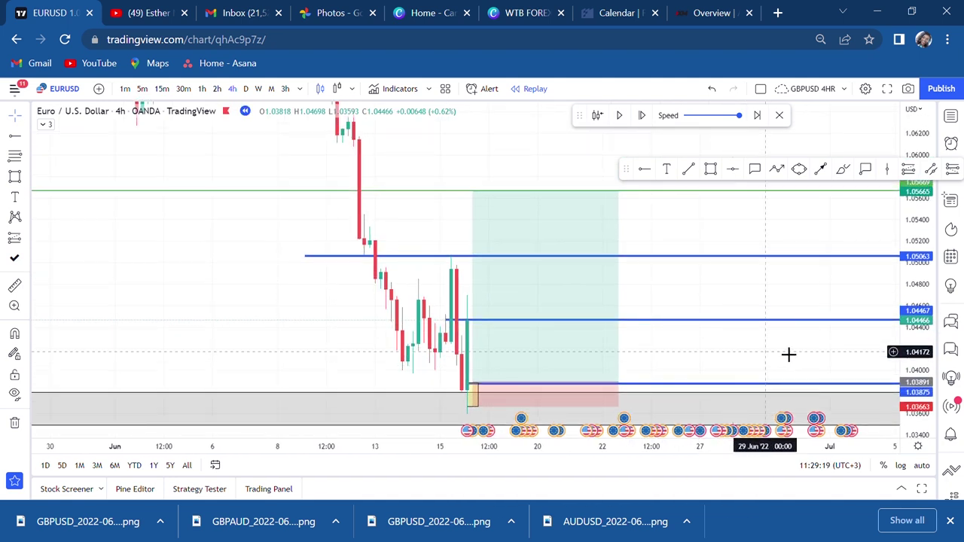
pyautogui.moveTo(924, 249); pyautogui.dragTo(907, 350)
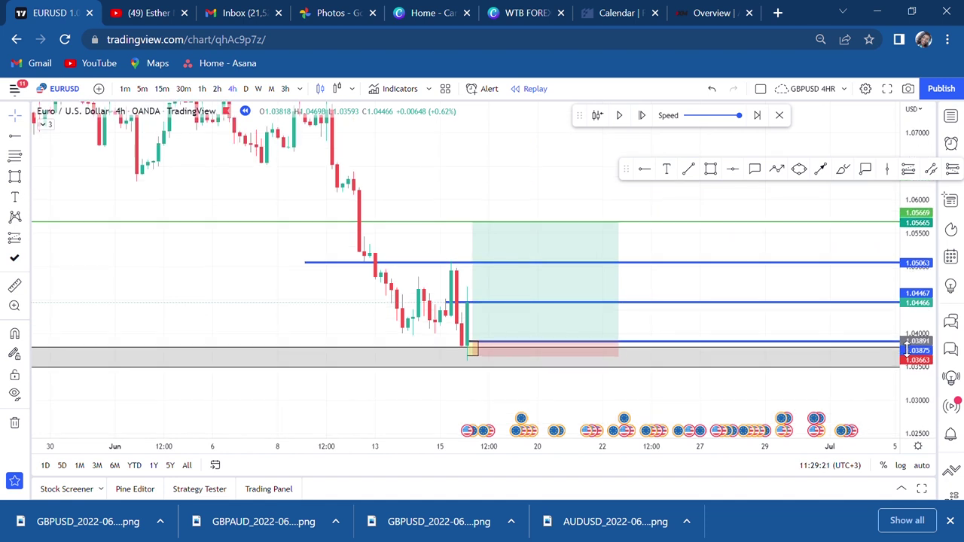
# Measure the price distance from the long position's entry up to the green target line, and clear the measurement
pyautogui.click(17, 287)
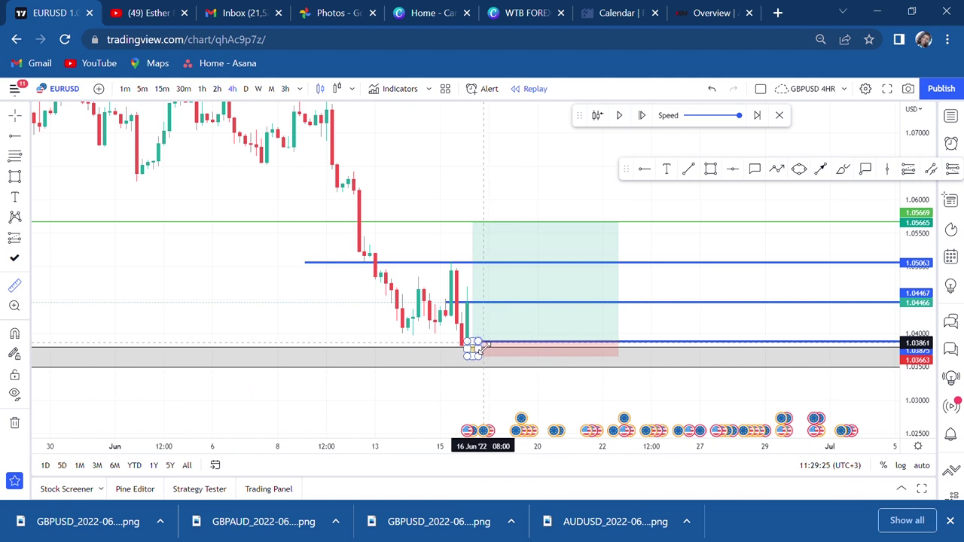
pyautogui.click(469, 345)
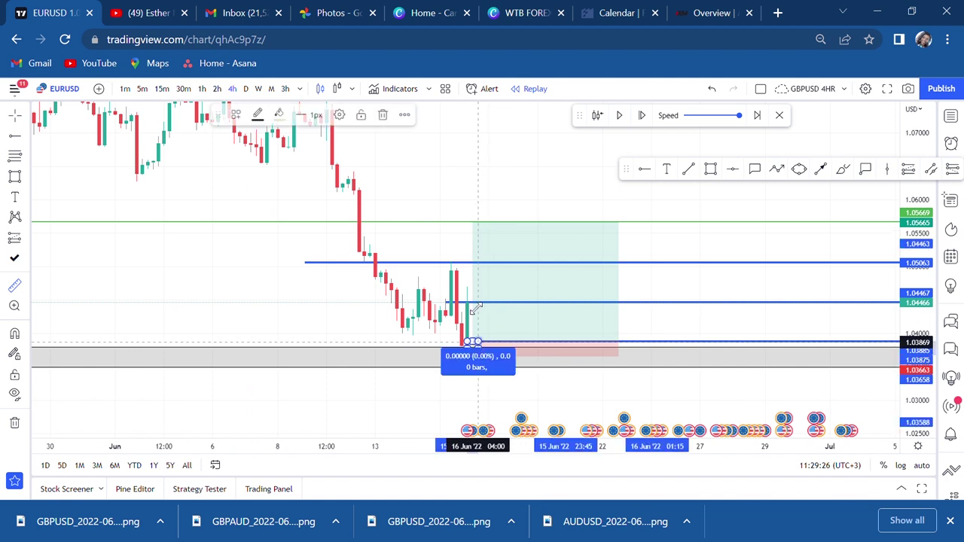
pyautogui.click(472, 231)
pyautogui.click(545, 211)
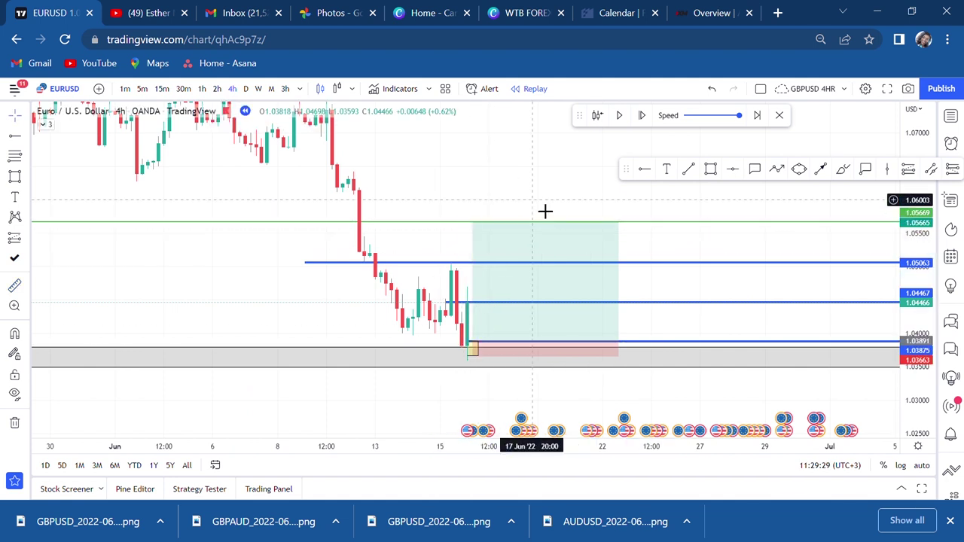
# Delete the blue horizontal ray at about 1.0447 that crosses the long position
pyautogui.scroll(2, 546, 212)
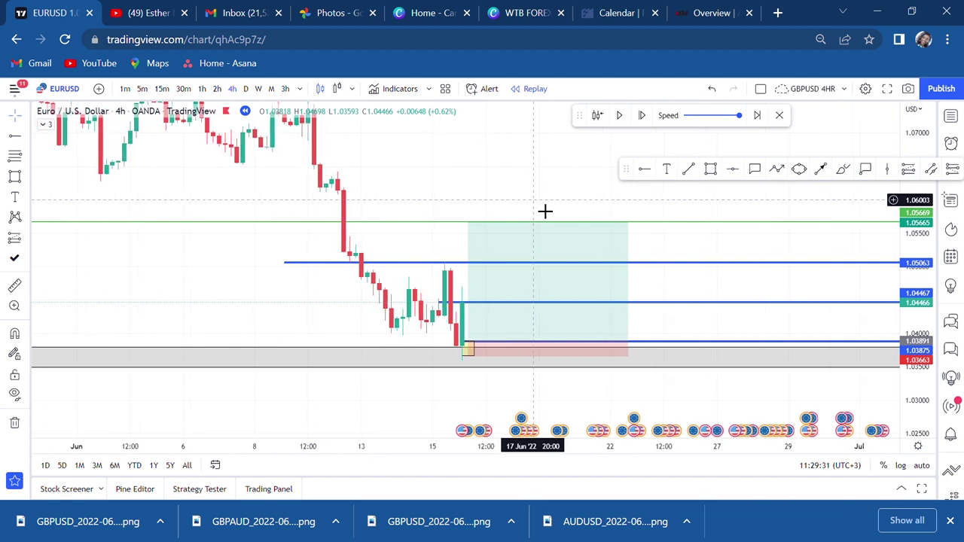
pyautogui.moveTo(913, 367); pyautogui.dragTo(866, 250)
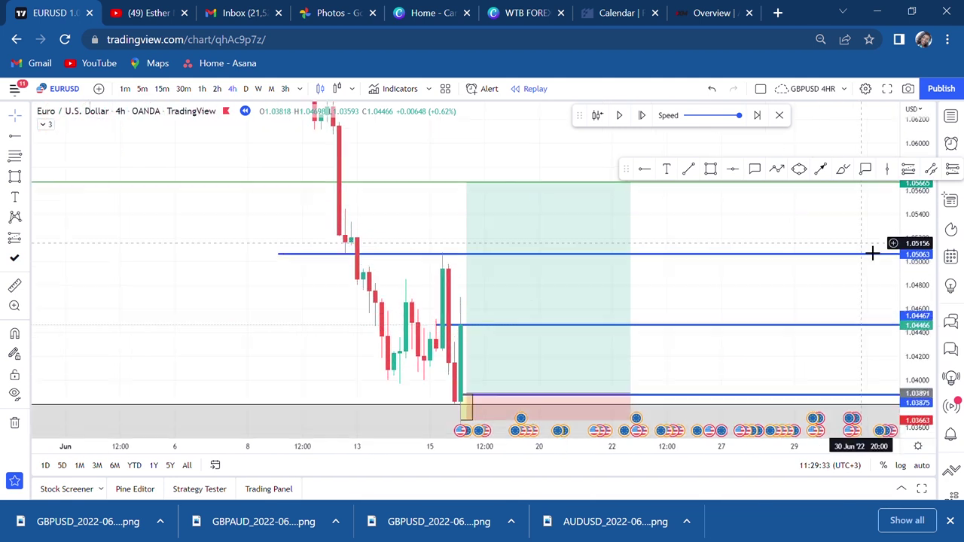
pyautogui.moveTo(782, 331); pyautogui.dragTo(731, 273)
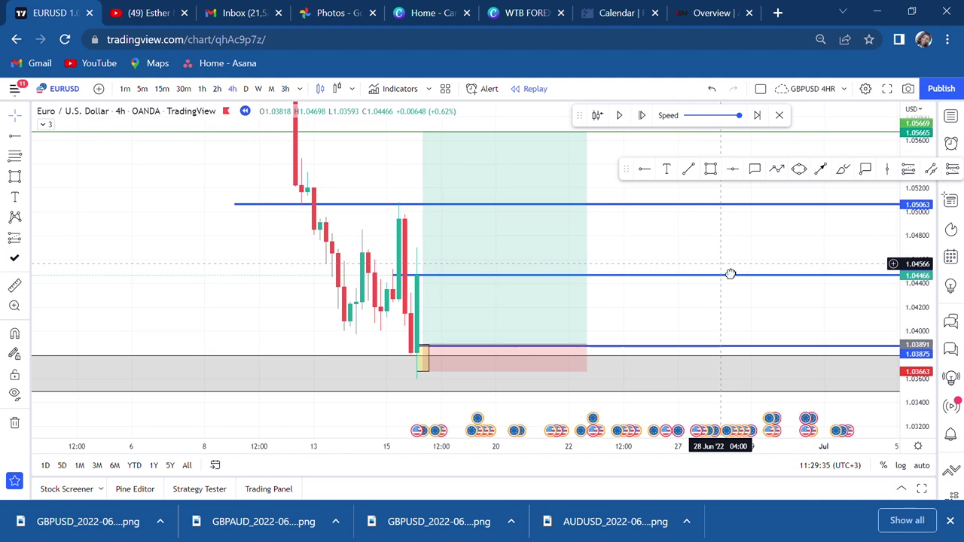
pyautogui.click(693, 284)
pyautogui.press('Delete')
# Run the bar replay past the long position's target at the green line and pause it early on 17 Jun '22
pyautogui.moveTo(670, 297)
pyautogui.mouseDown()
pyautogui.moveTo(664, 320)
pyautogui.moveTo(656, 297)
pyautogui.mouseUp()
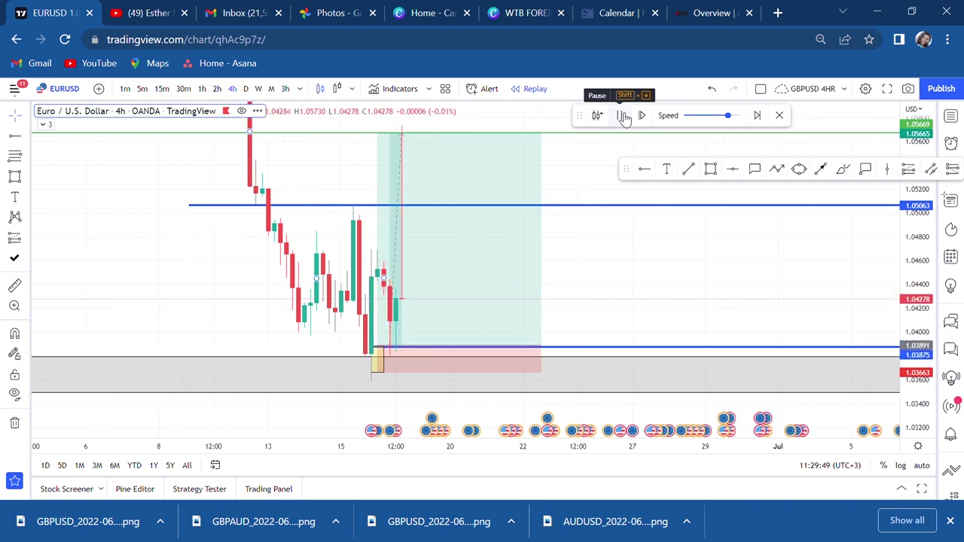
pyautogui.click(623, 117)
pyautogui.moveTo(591, 188); pyautogui.dragTo(690, 207)
pyautogui.hscroll(3, 689, 207)
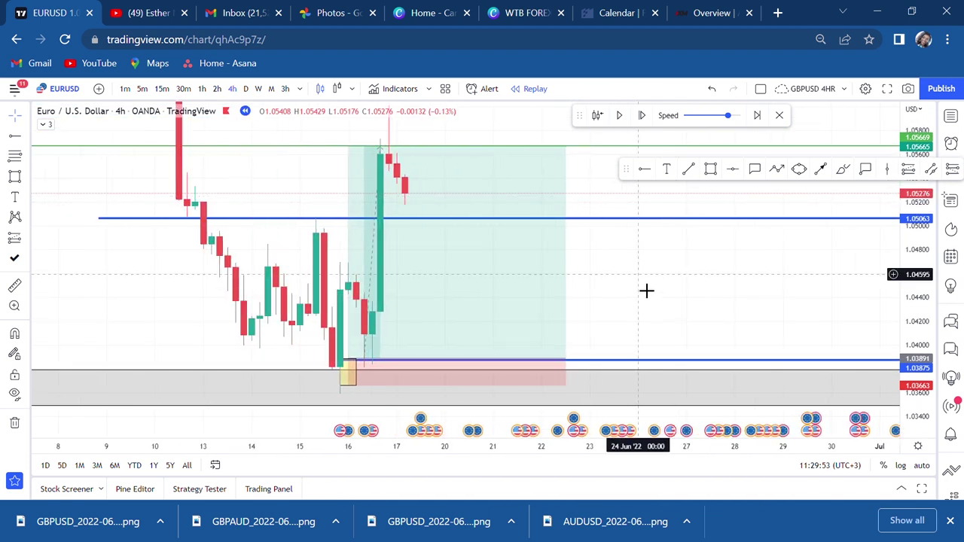
# Examine closely how the 16 Jun candles behave around the long position's entry, stop and the small yellow entry zone
pyautogui.scroll(3, 746, 226)
pyautogui.scroll(5, 804, 171)
pyautogui.scroll(-5, 804, 172)
pyautogui.scroll(-2, 746, 258)
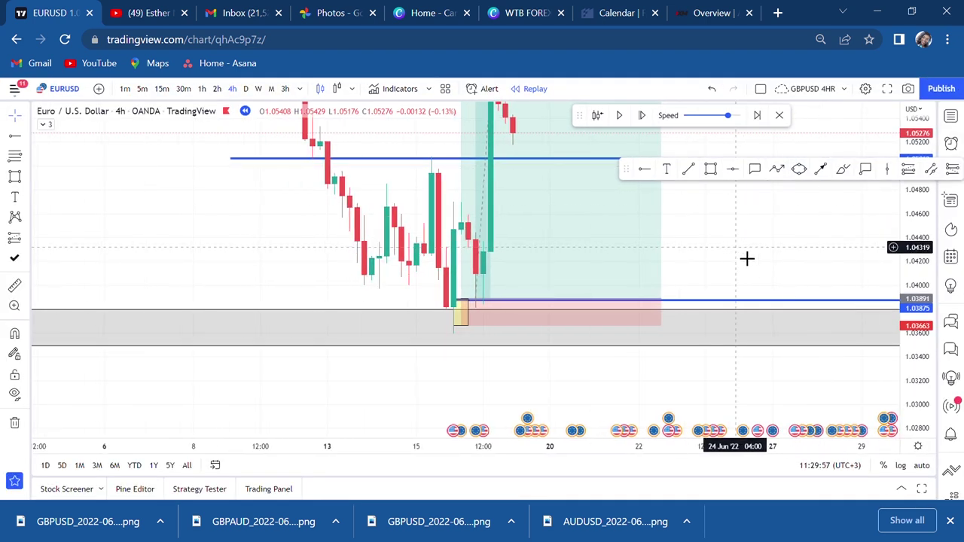
pyautogui.moveTo(904, 323); pyautogui.dragTo(851, 182)
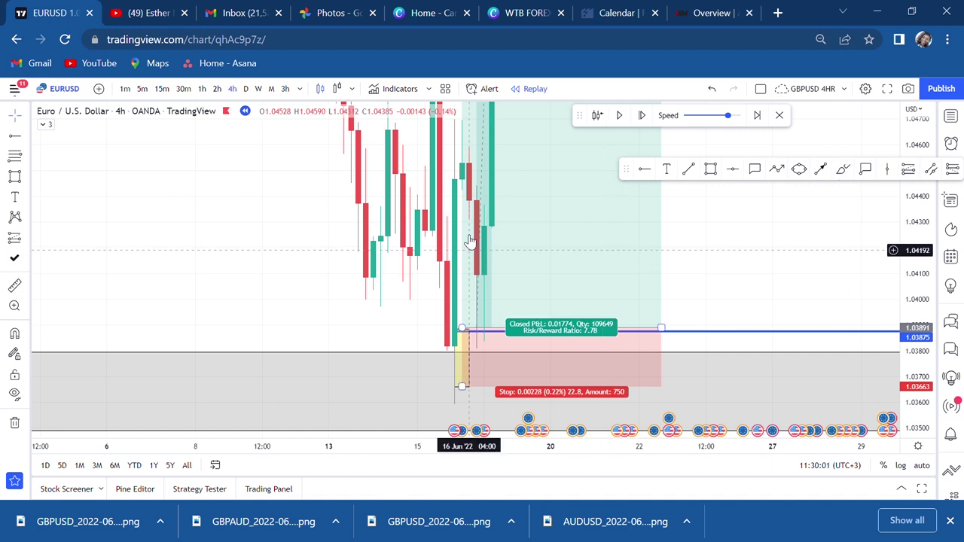
pyautogui.scroll(4, 483, 339)
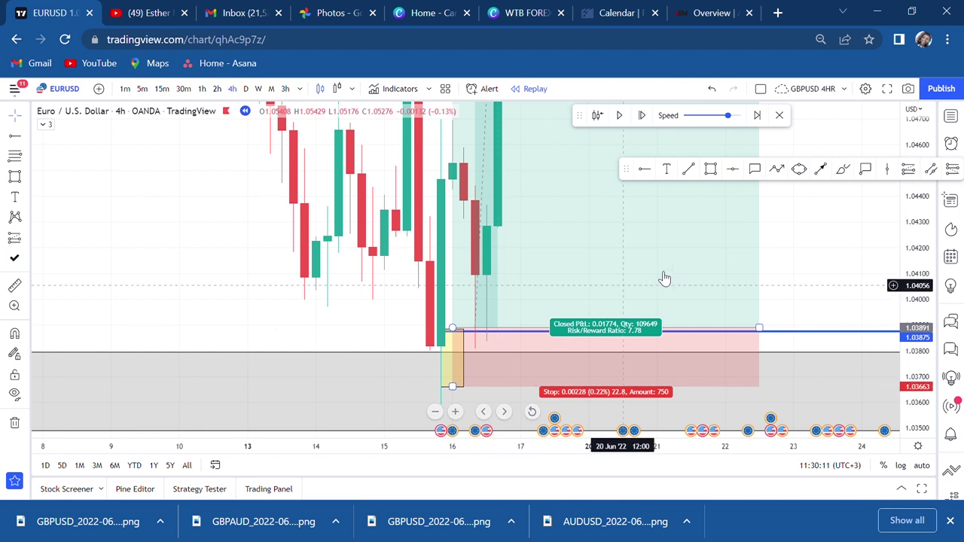
pyautogui.click(794, 267)
# Review the long position's full run from entry to the green target line, together with the higher levels above it
pyautogui.moveTo(915, 316); pyautogui.dragTo(886, 387)
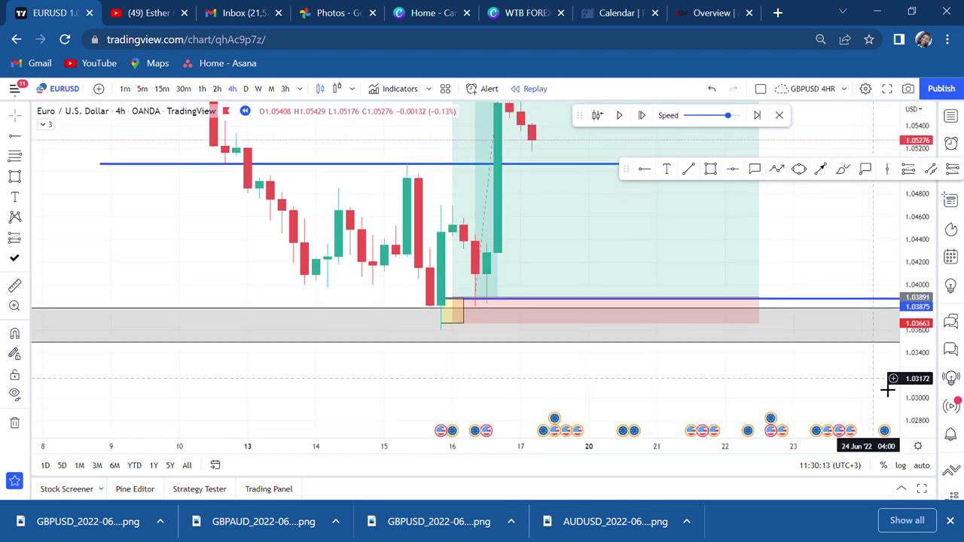
pyautogui.moveTo(820, 223); pyautogui.dragTo(812, 316)
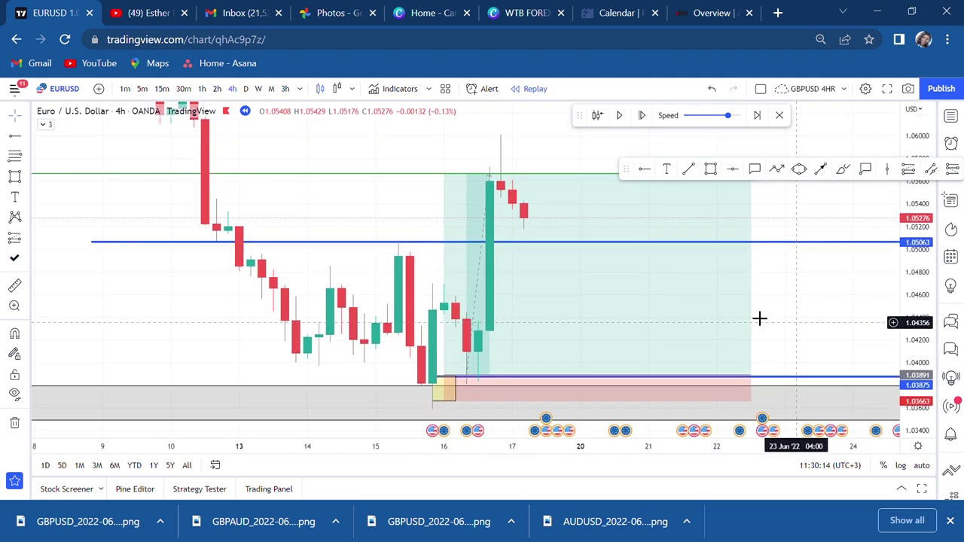
pyautogui.click(491, 184)
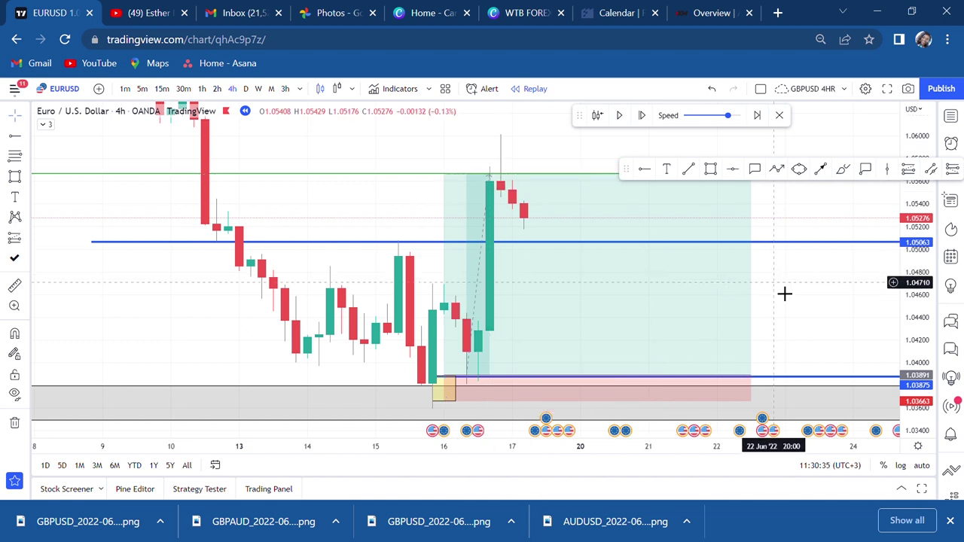
pyautogui.moveTo(759, 288); pyautogui.dragTo(672, 278)
pyautogui.click(672, 279)
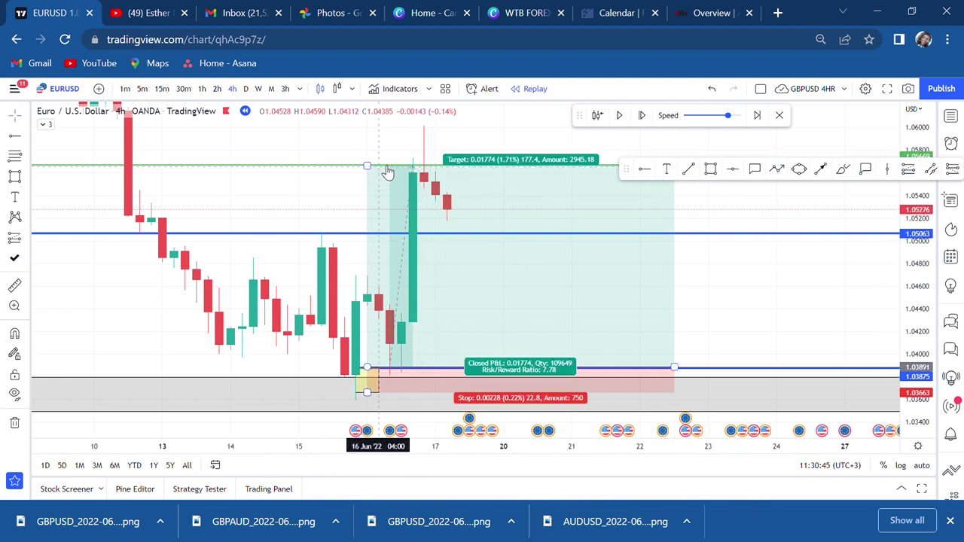
pyautogui.moveTo(415, 196); pyautogui.dragTo(430, 285)
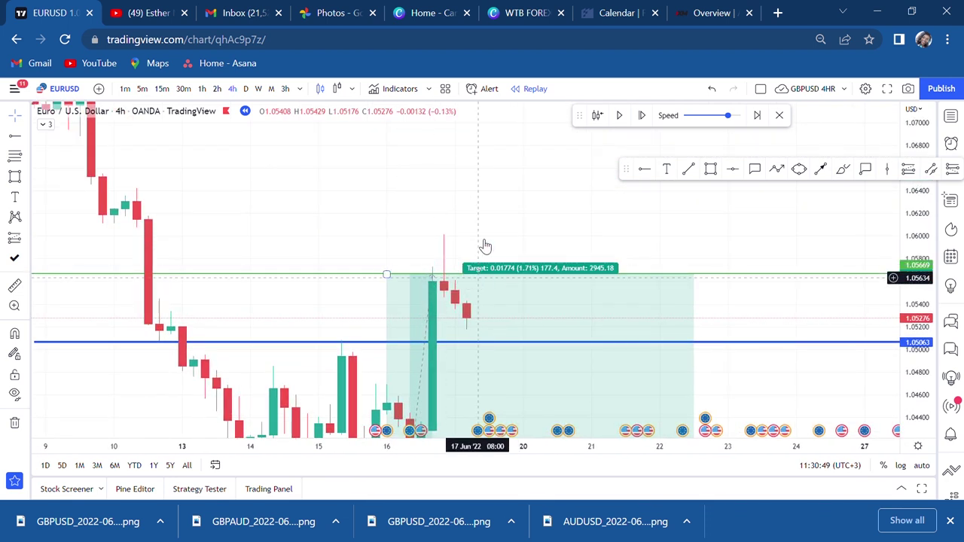
pyautogui.moveTo(475, 189); pyautogui.dragTo(484, 303)
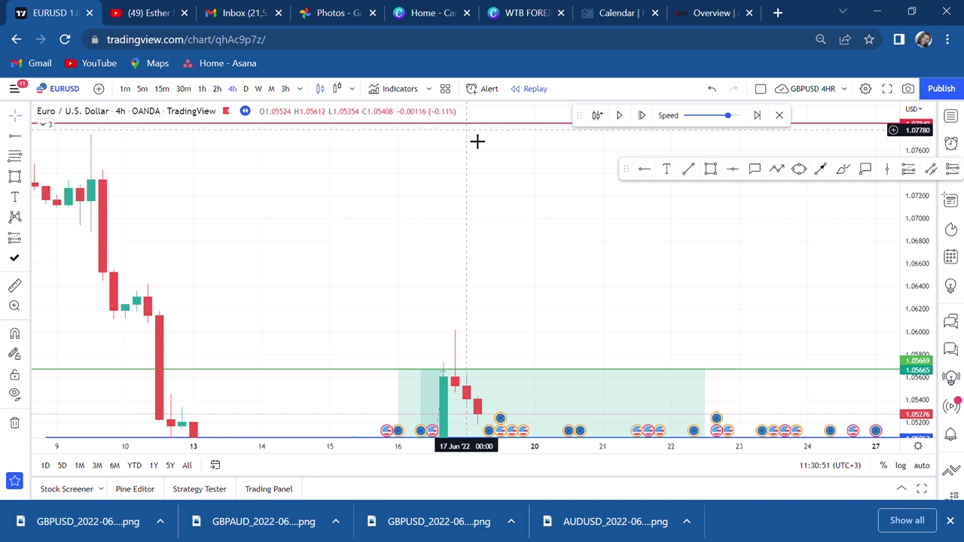
pyautogui.moveTo(526, 339); pyautogui.dragTo(532, 140)
pyautogui.click(430, 377)
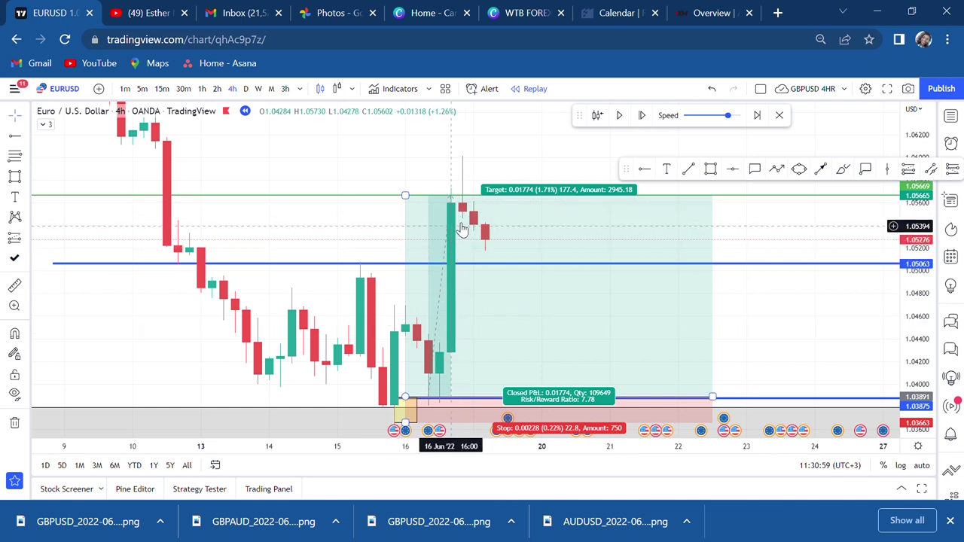
pyautogui.click(784, 316)
pyautogui.moveTo(784, 316); pyautogui.dragTo(777, 268)
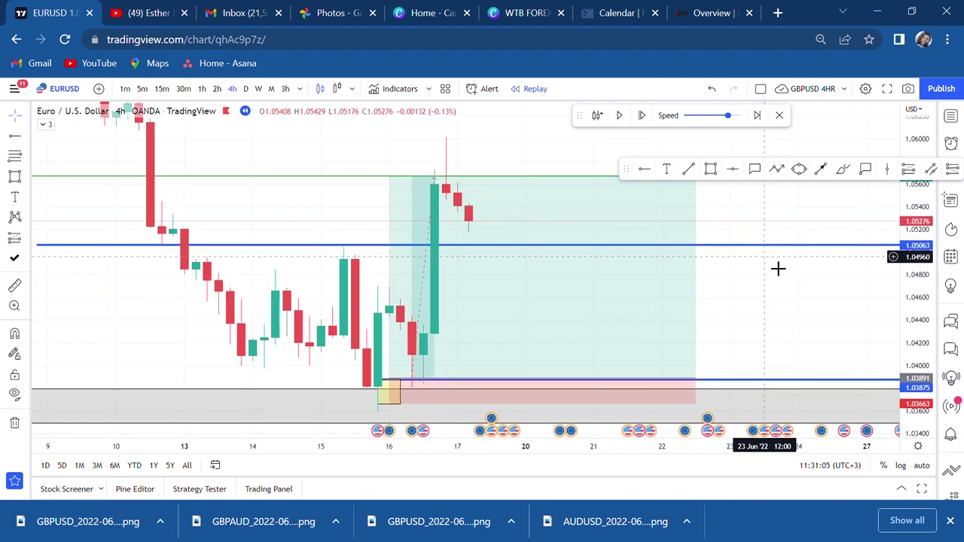